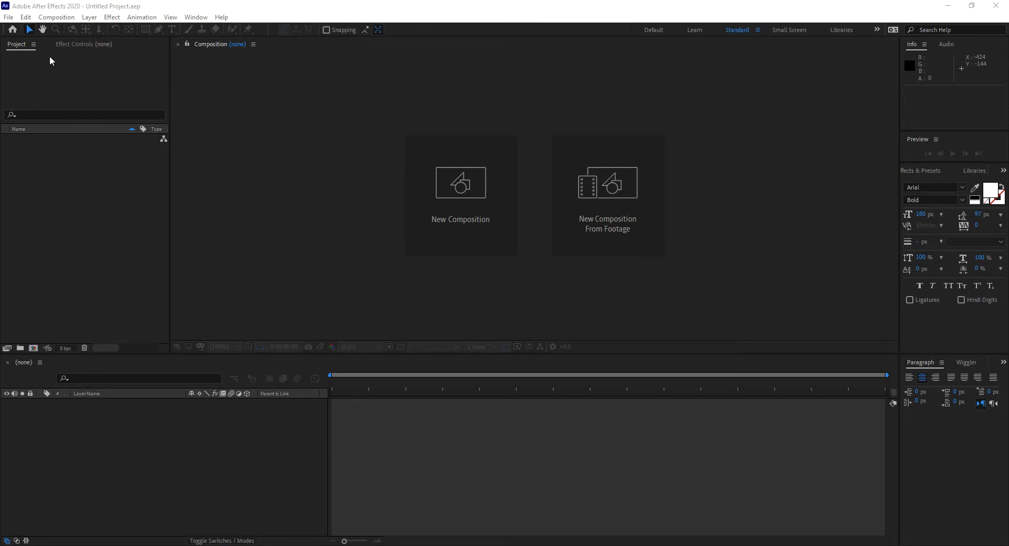
# Create a 1280 x 720 composition at 30 fps lasting five seconds and add a text layer reading TEXT
pyautogui.click(465, 194)
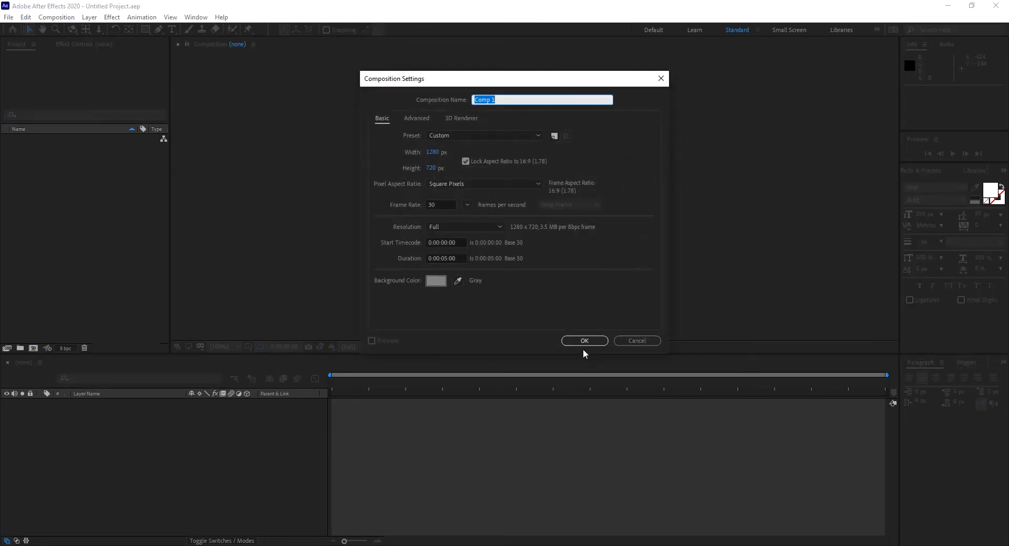
pyautogui.click(584, 341)
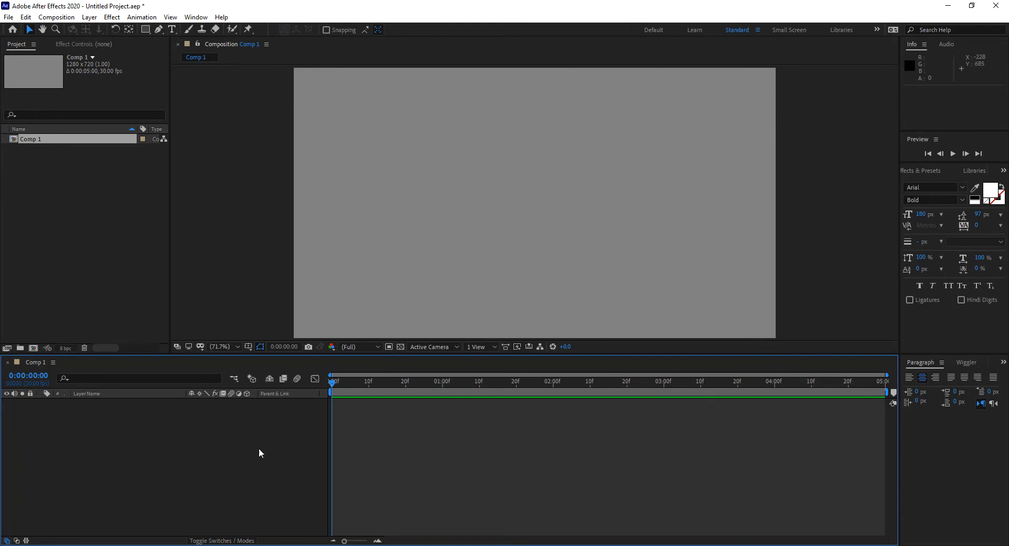
pyautogui.rightClick(404, 459)
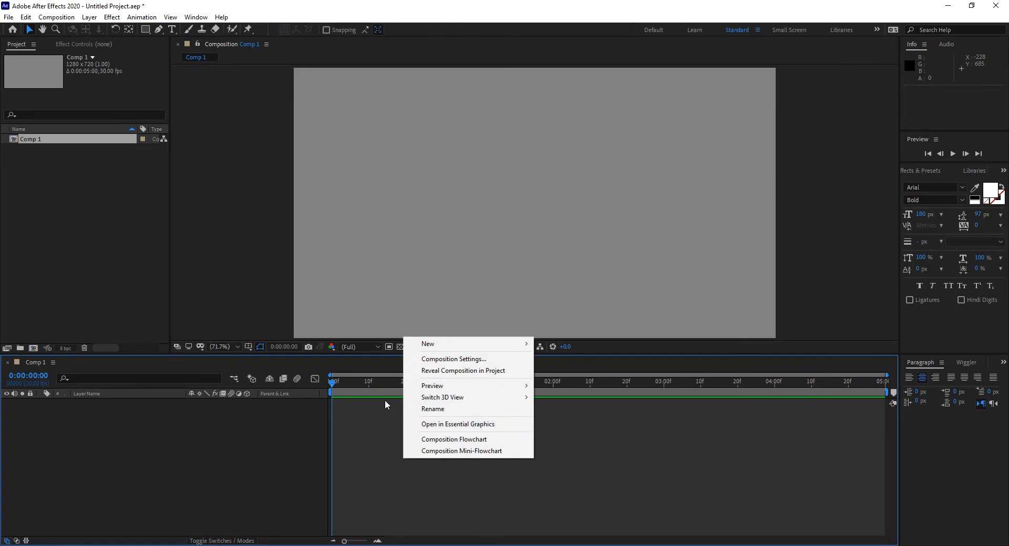
pyautogui.moveTo(432, 344)
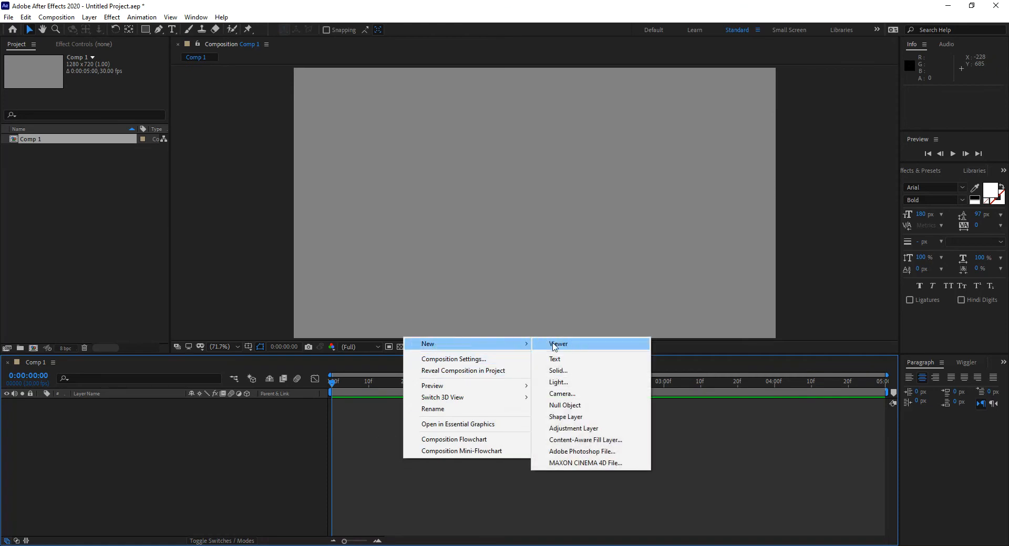
pyautogui.click(573, 364)
pyautogui.write('TEXT')
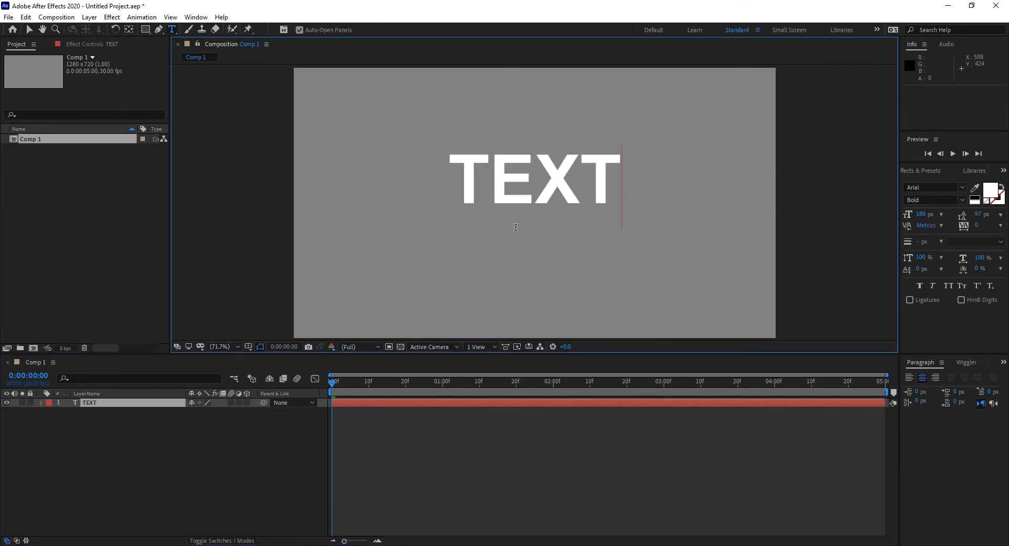
# Set the font size of the whole word TEXT to 72 px
pyautogui.doubleClick(604, 176)
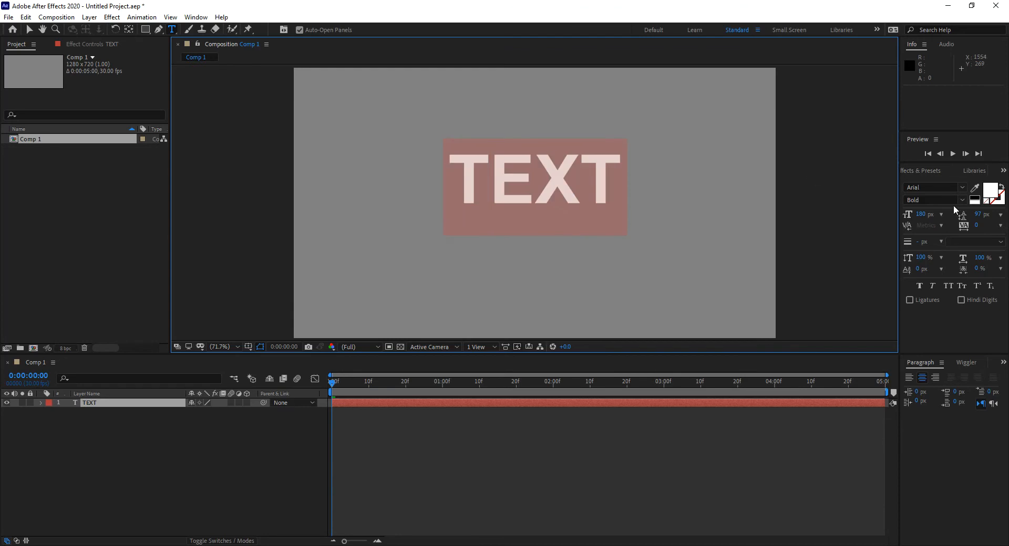
pyautogui.click(940, 215)
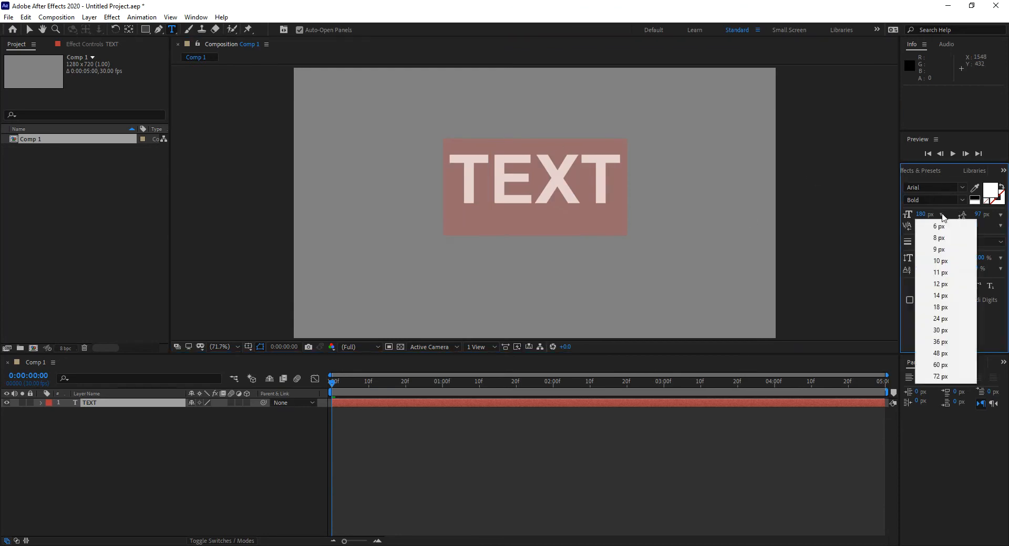
pyautogui.click(944, 376)
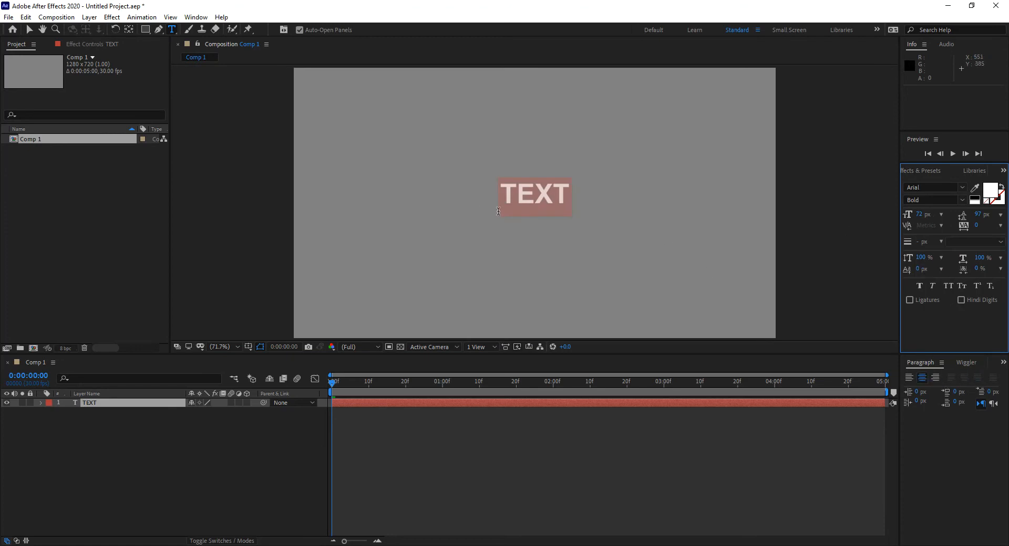
# Copy and paste the word so one line holds TEXT eight times, and make the text layer 3D
pyautogui.click(573, 188)
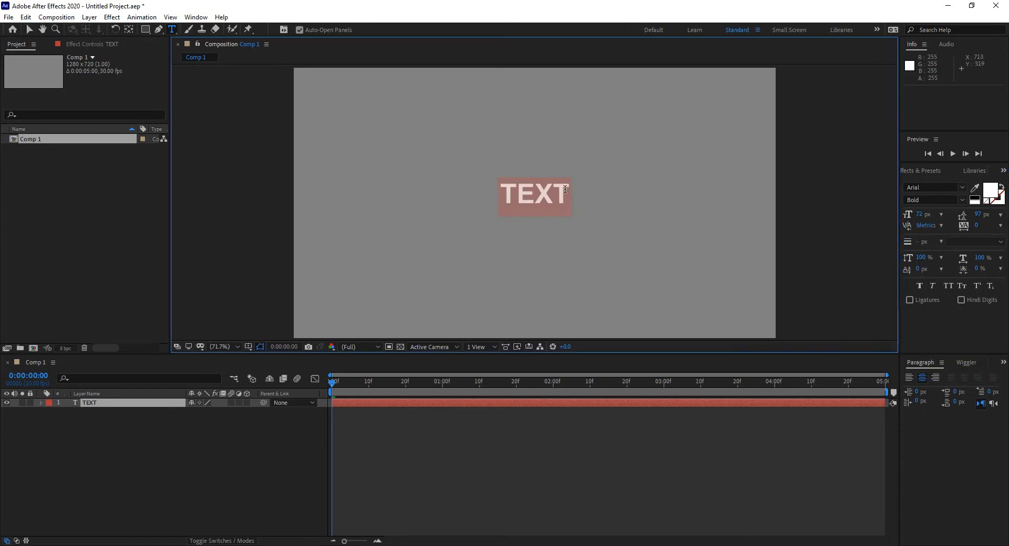
pyautogui.doubleClick(503, 194)
pyautogui.hotkey('ctrl', 'c')
pyautogui.hotkey('ctrl', 'v')
pyautogui.hotkey('ctrl', 'v')
pyautogui.hotkey('ctrl', 'v')
pyautogui.hotkey('ctrl', 'v')
pyautogui.hotkey('ctrl', 'v')
pyautogui.hotkey('ctrl', 'v')
pyautogui.hotkey('ctrl', 'v')
pyautogui.hotkey('ctrl', 'v')
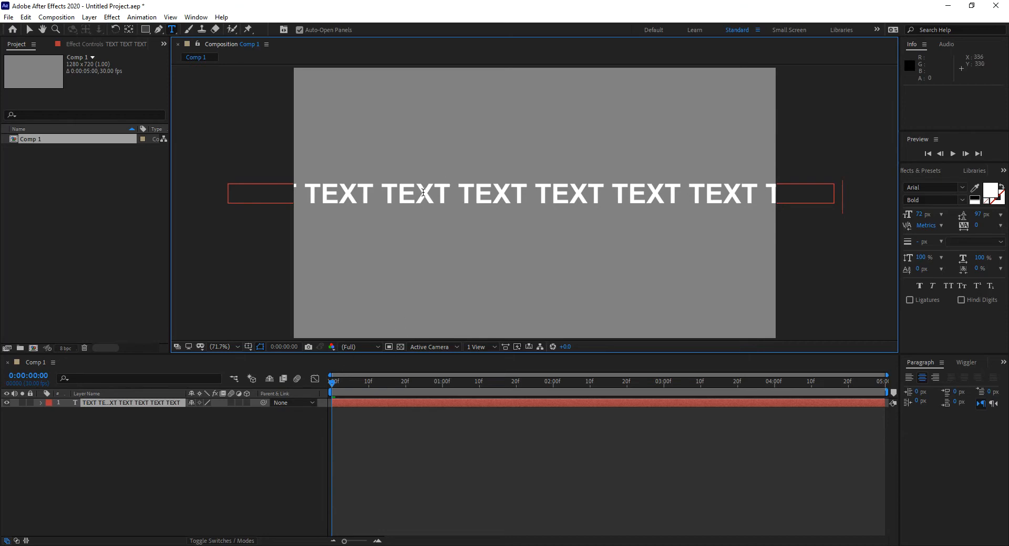
pyautogui.click(246, 403)
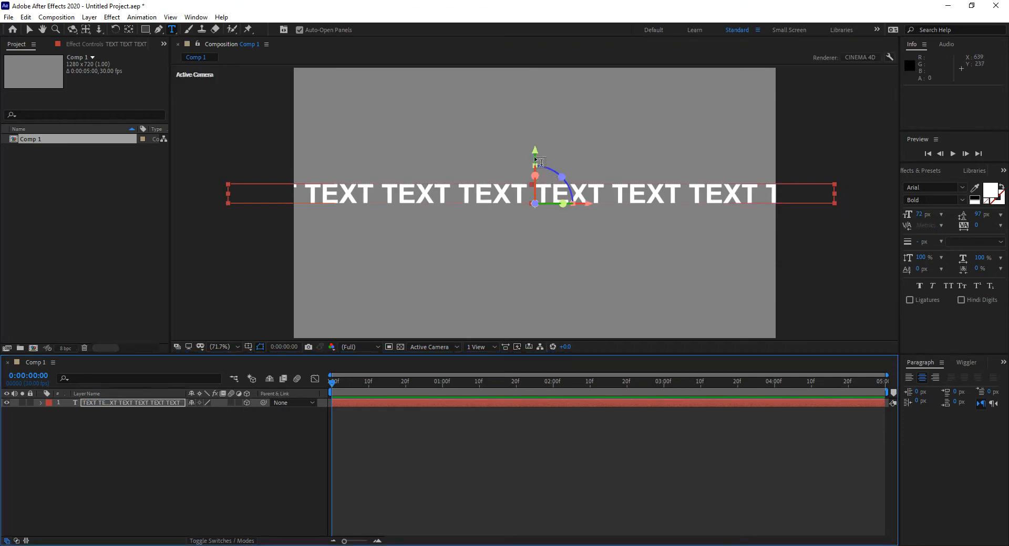
# Try tilting the 3D text layer about 105° around its X axis, and undo the rotation
pyautogui.press('v')
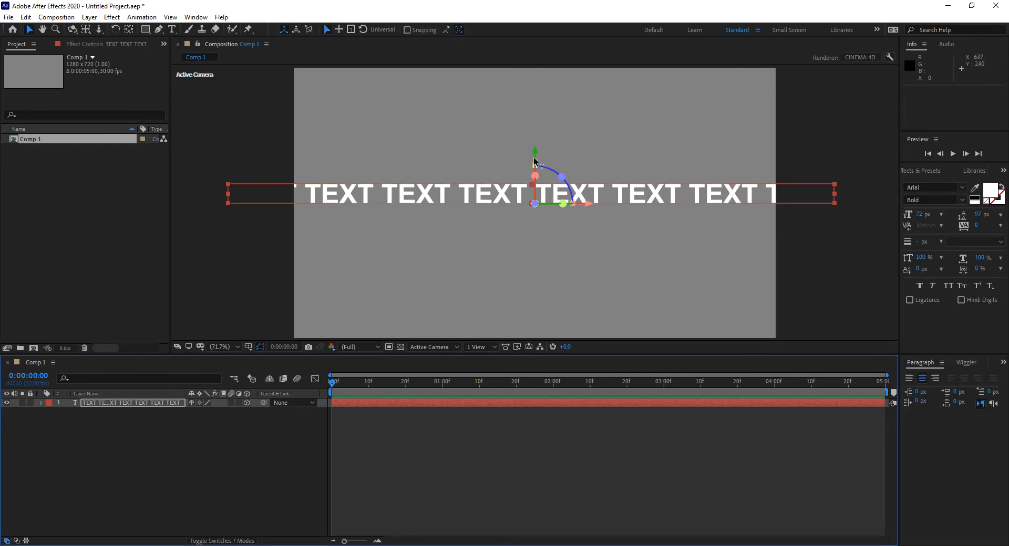
pyautogui.moveTo(537, 187); pyautogui.dragTo(537, 232)
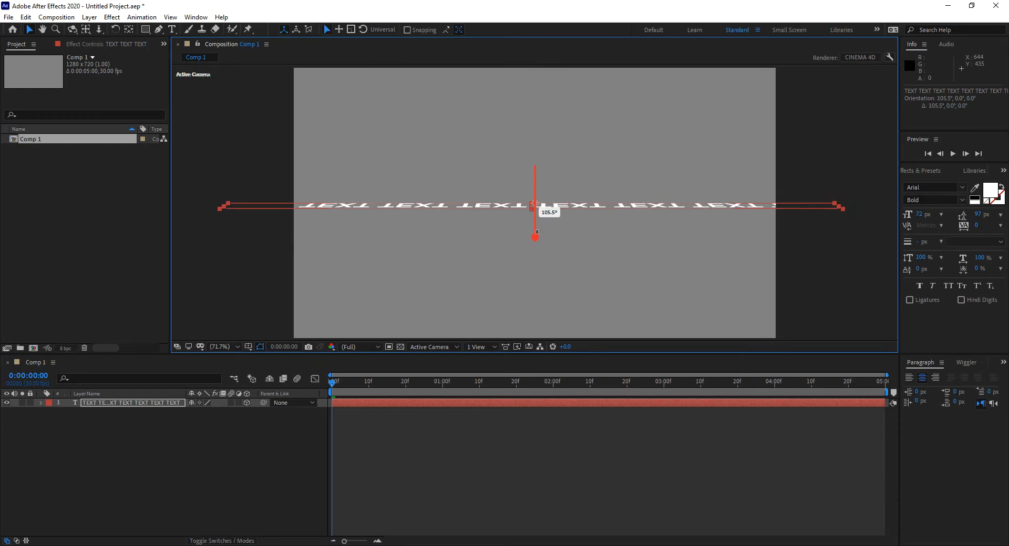
pyautogui.hotkey('ctrl', 'z')
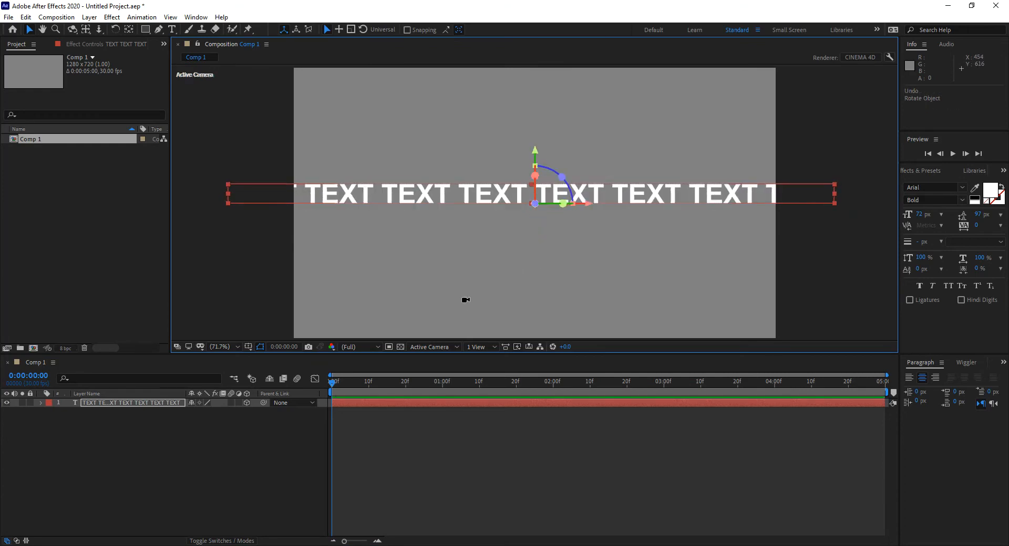
# Add a two-node camera with the 24mm preset to the composition
pyautogui.hotkey('ctrl', 'alt', 'shift', 'c')
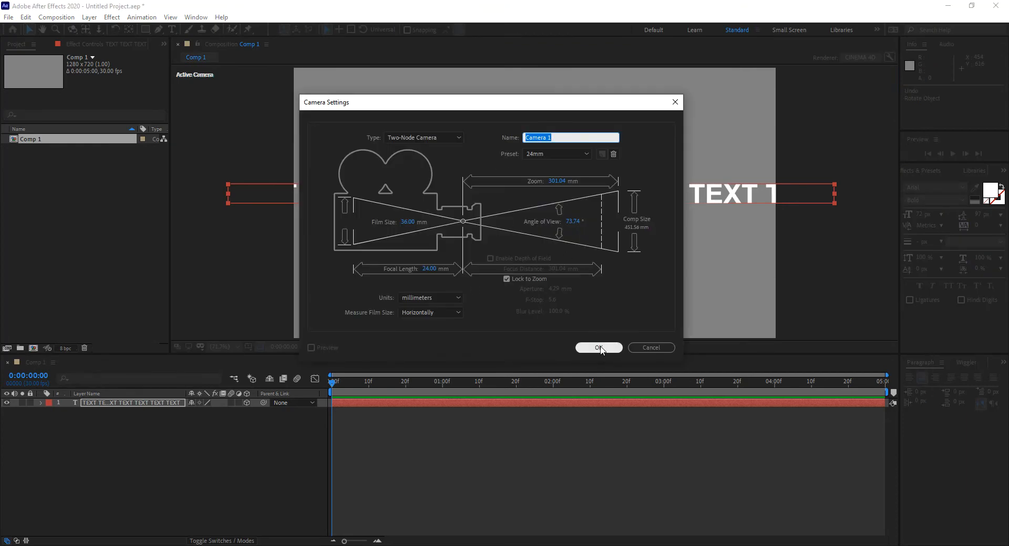
pyautogui.click(599, 348)
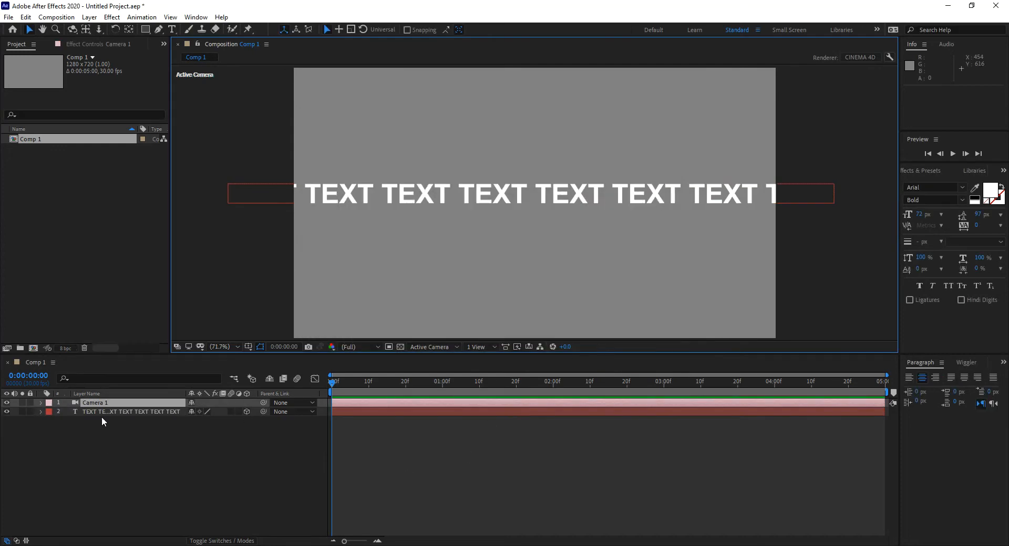
# Orbit the camera to see the text line at an angle, and undo the orbit
pyautogui.press('c')
pyautogui.moveTo(407, 270); pyautogui.dragTo(495, 295)
pyautogui.press('v')
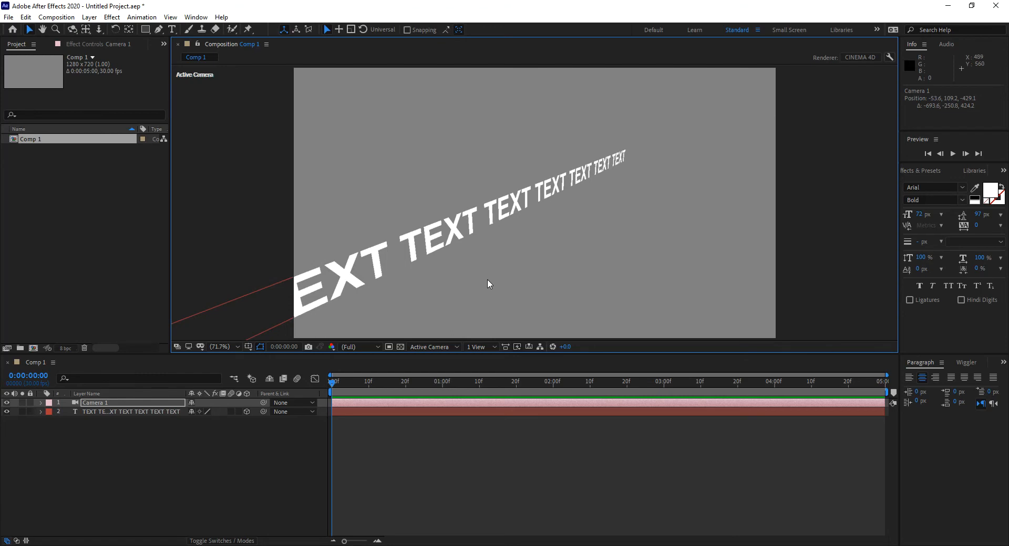
pyautogui.hotkey('ctrl', 'z')
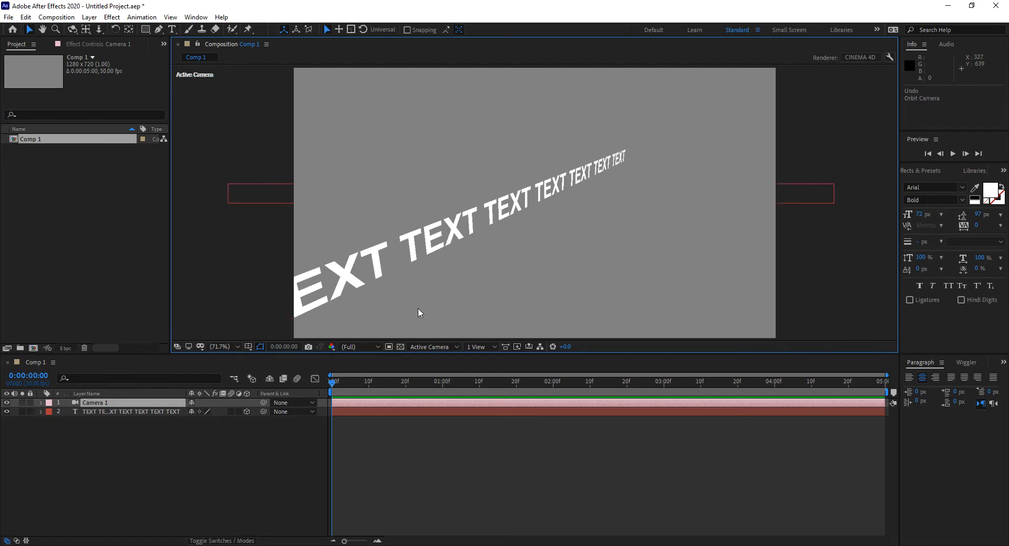
# Set the text layer's extrusion depth to 20 in its geometry options
pyautogui.click(111, 411)
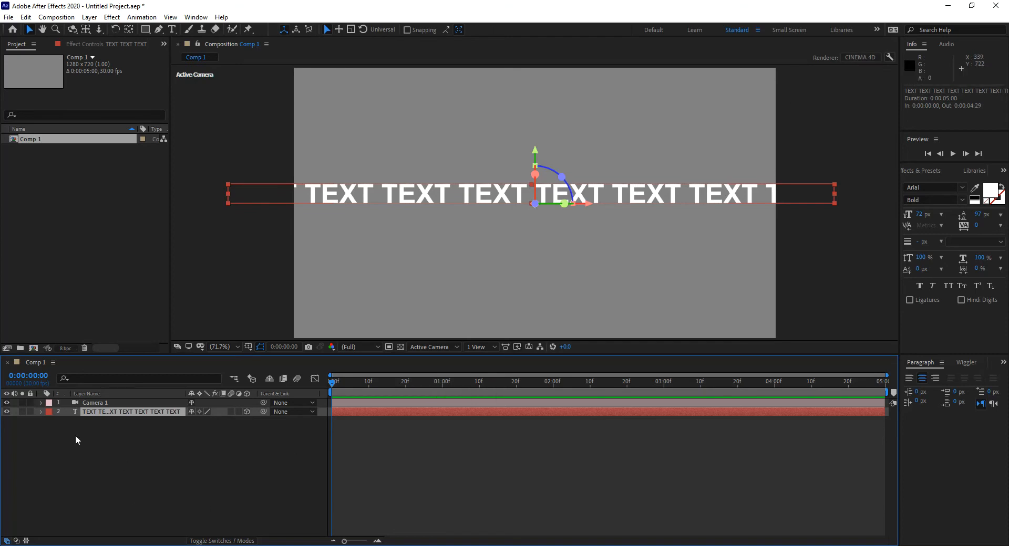
pyautogui.click(40, 412)
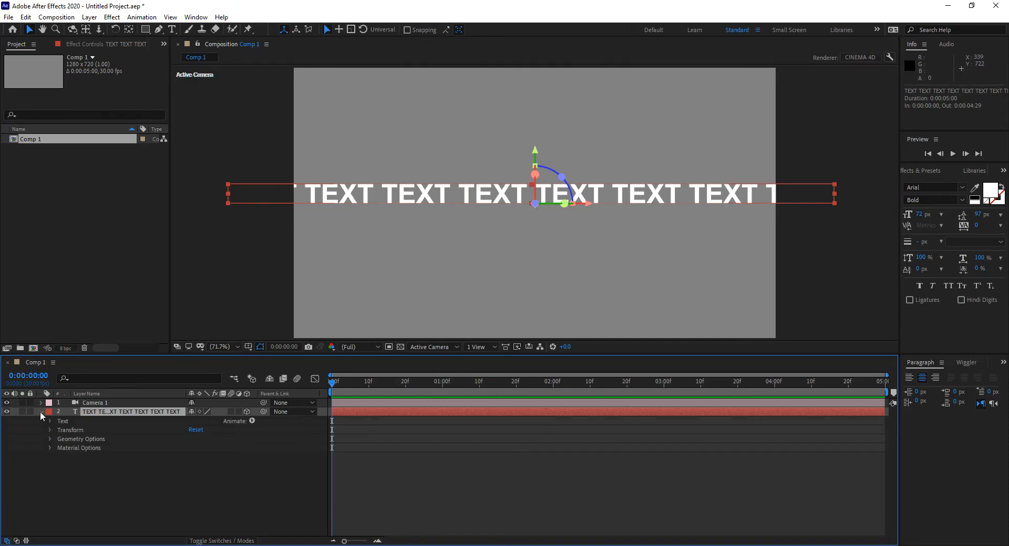
pyautogui.click(50, 440)
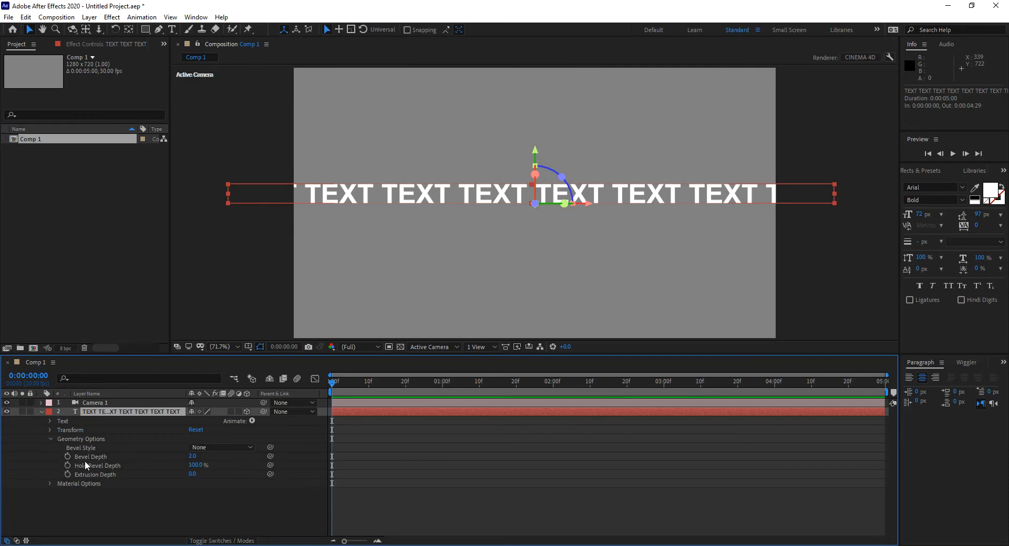
pyautogui.click(191, 474)
pyautogui.write('20')
pyautogui.press('Return')
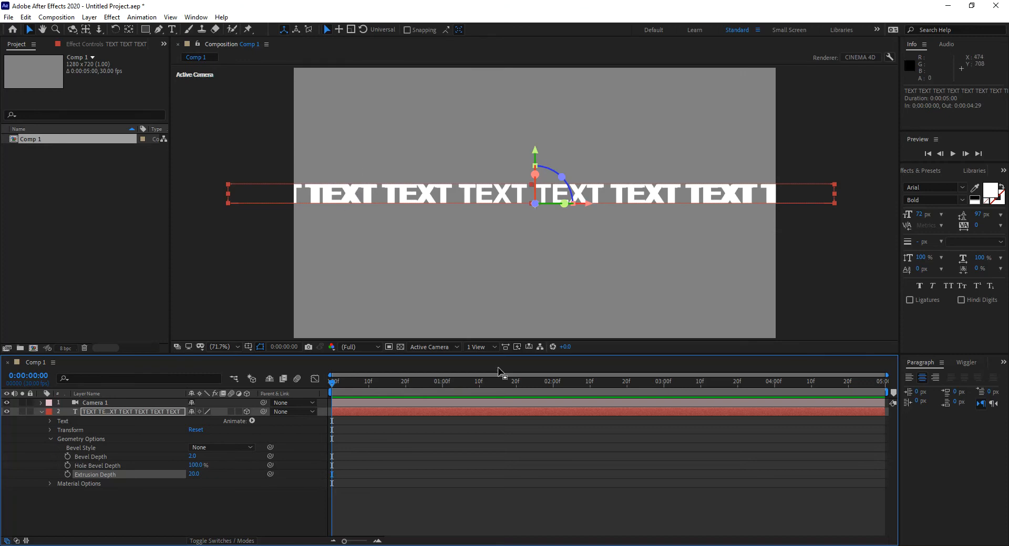
pyautogui.hotkey('ctrl', 'alt', 'shift', 'l')
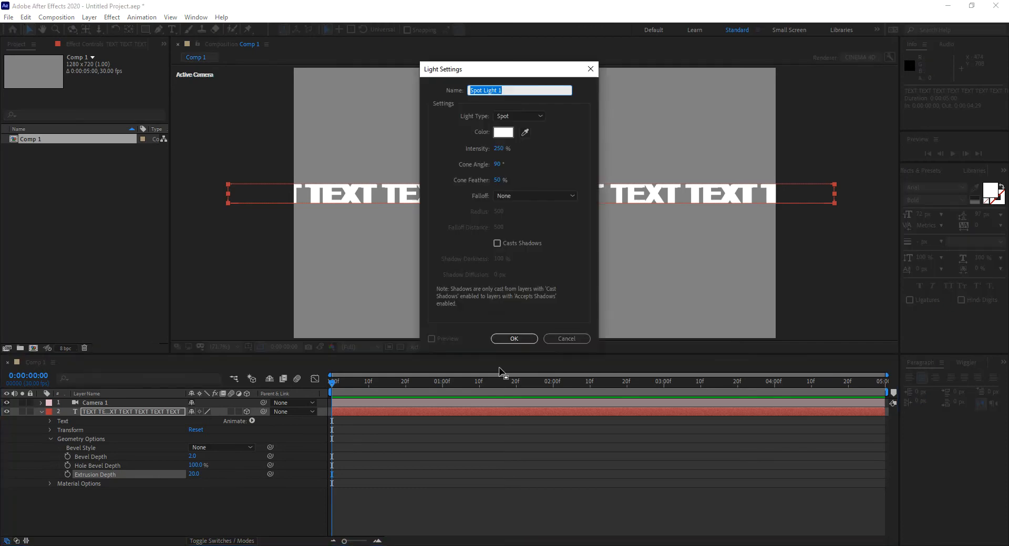
pyautogui.click(556, 338)
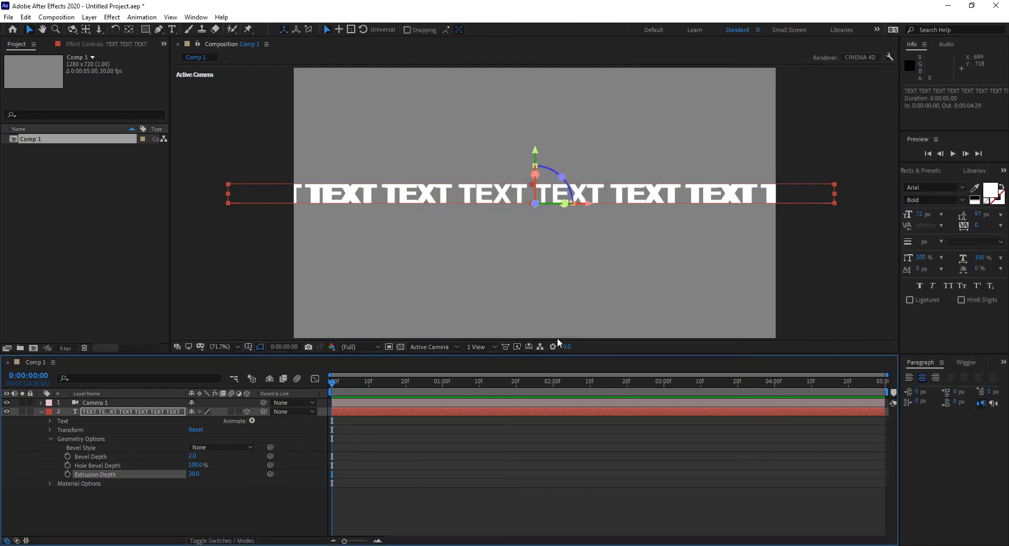
pyautogui.rightClick(452, 502)
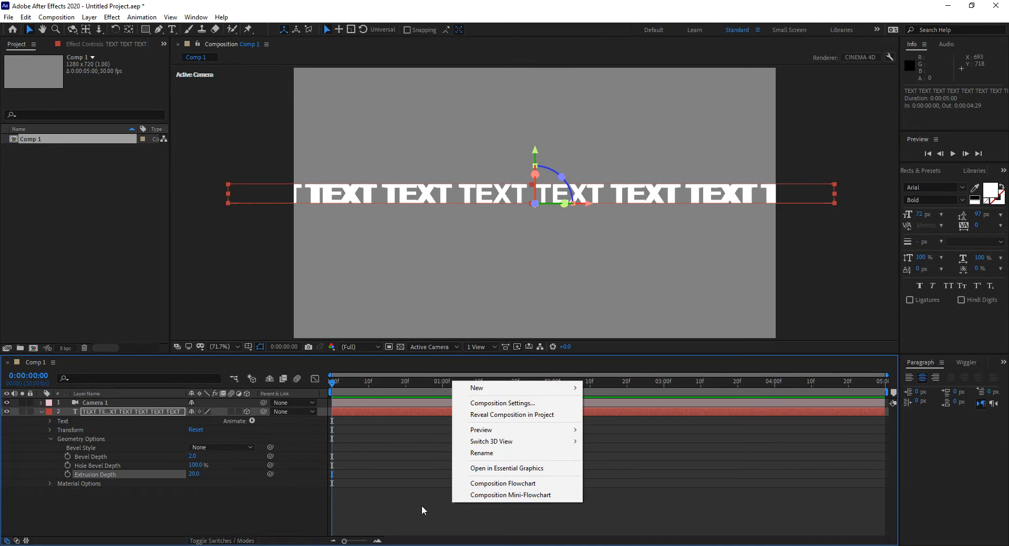
pyautogui.moveTo(481, 388)
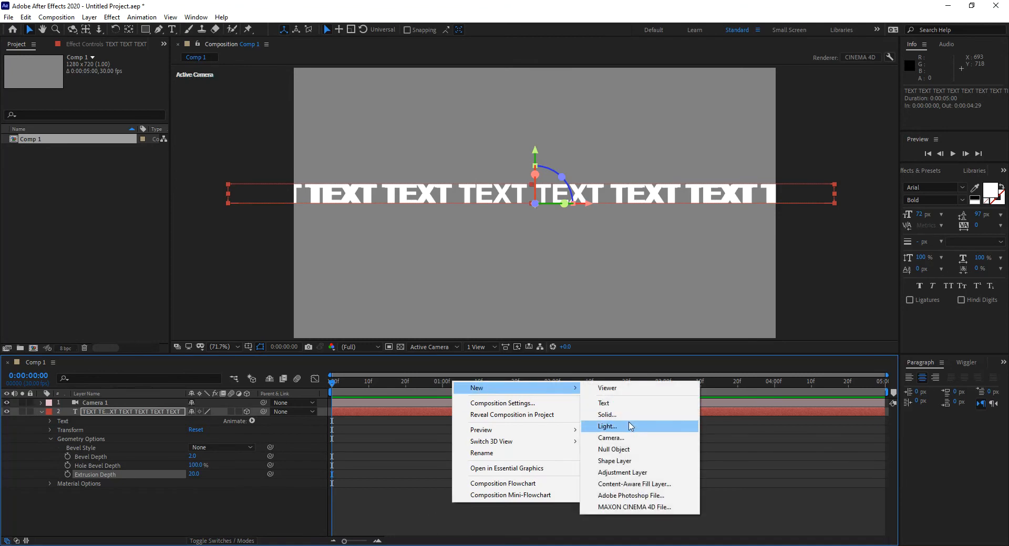
pyautogui.press('Escape')
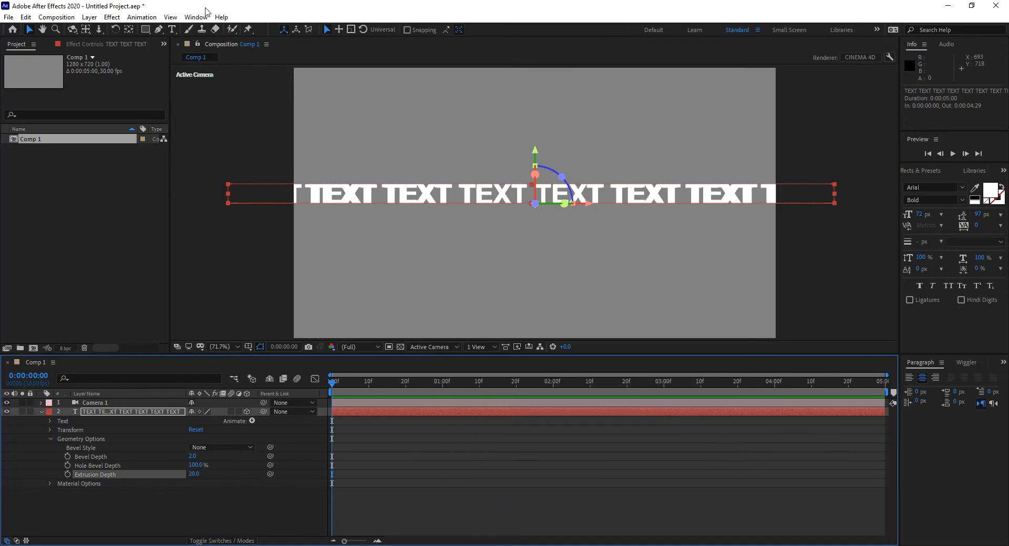
# Add a white point light with 100% intensity and shadow casting enabled
pyautogui.hotkey('ctrl', 'alt', 'shift', 'l')
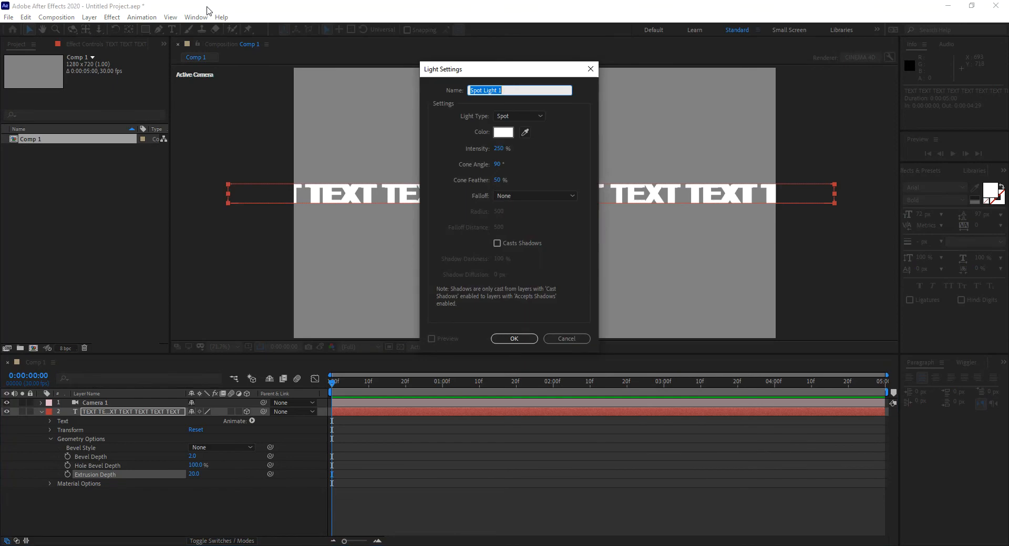
pyautogui.click(500, 150)
pyautogui.write('100')
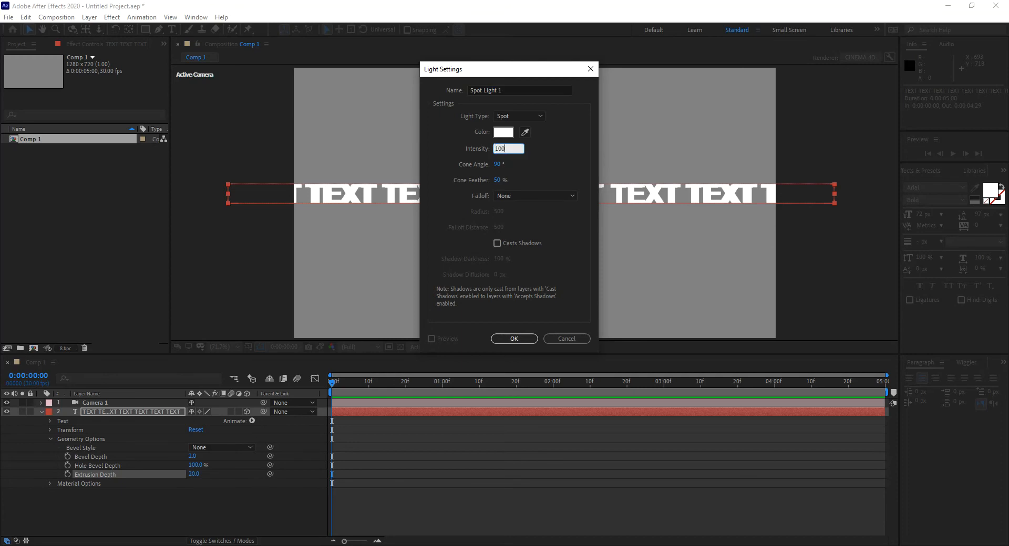
pyautogui.click(522, 116)
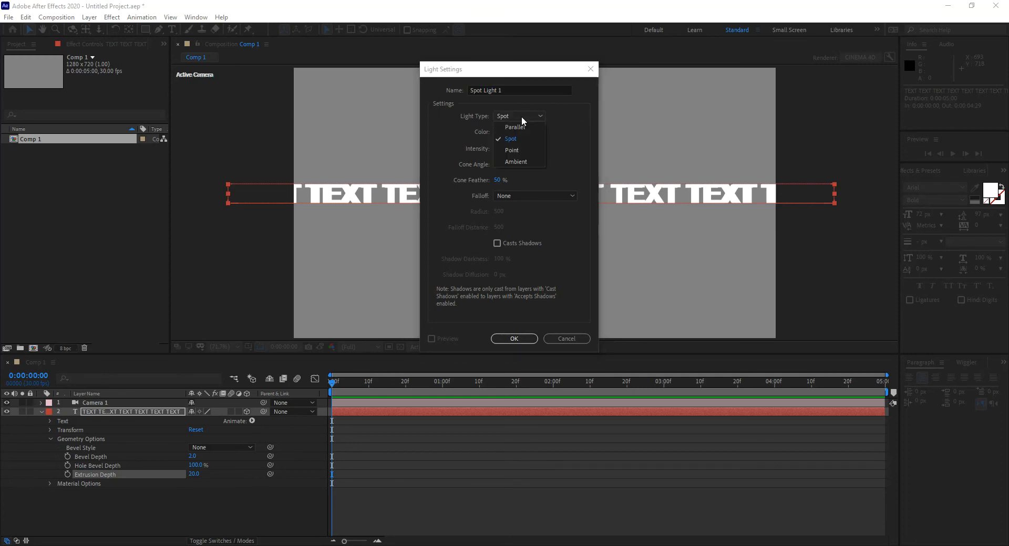
pyautogui.click(526, 155)
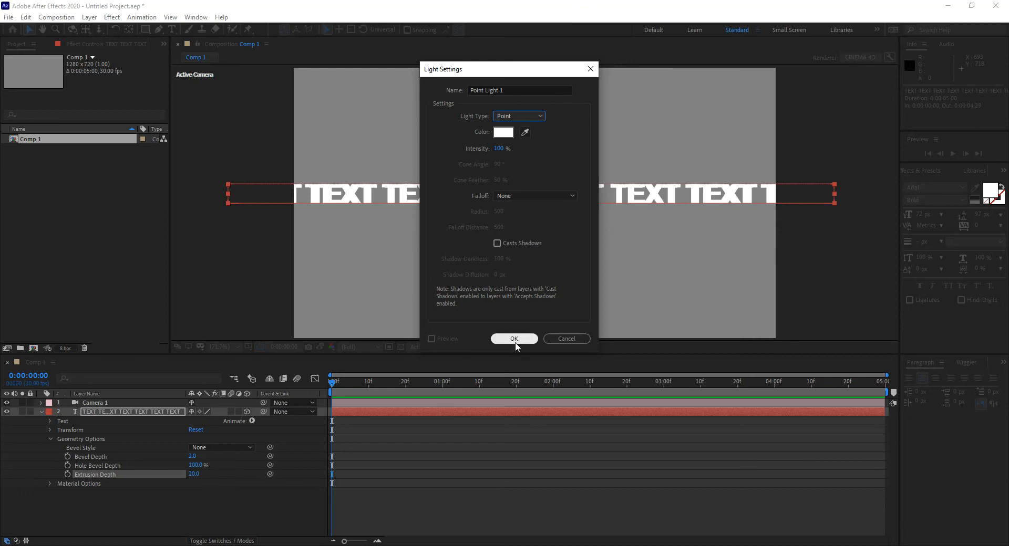
pyautogui.click(497, 244)
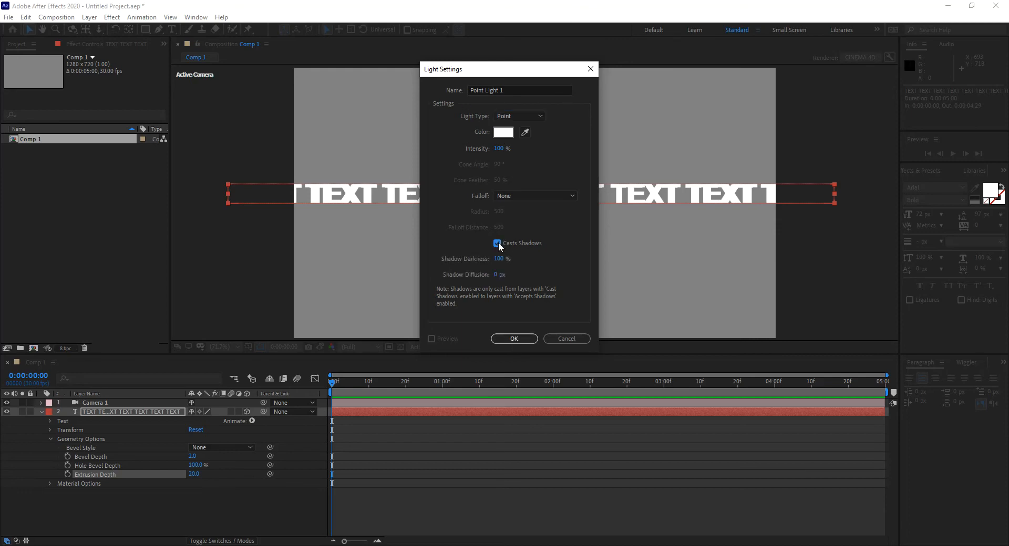
pyautogui.click(517, 339)
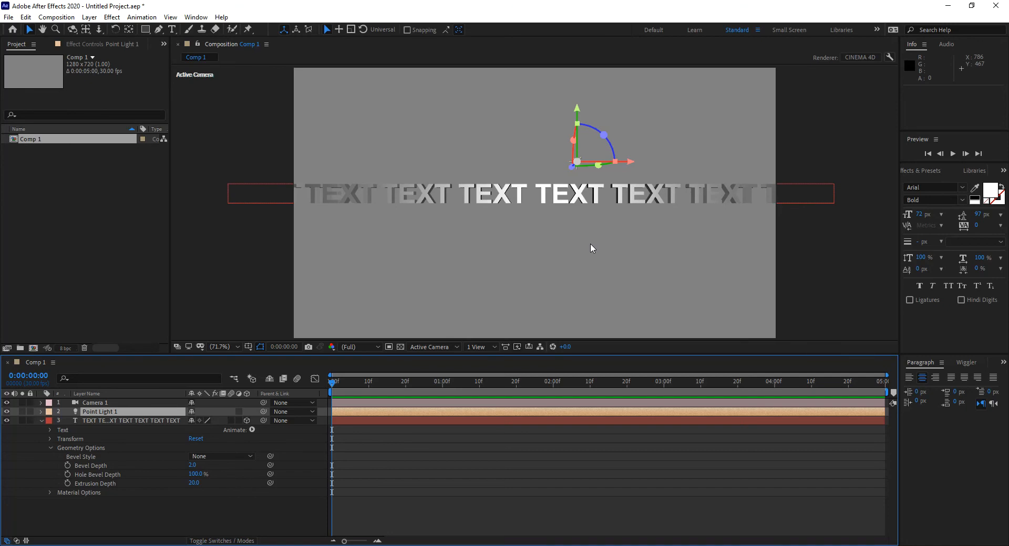
# Collapse the text layer's geometry options and add a Position animator to the text
pyautogui.click(78, 420)
pyautogui.click(50, 449)
pyautogui.click(252, 431)
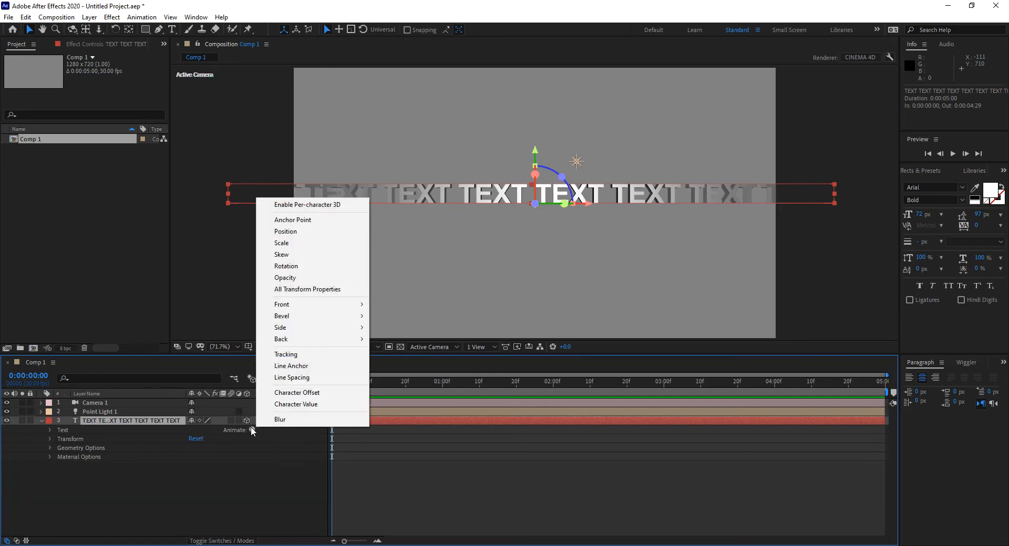
pyautogui.click(292, 235)
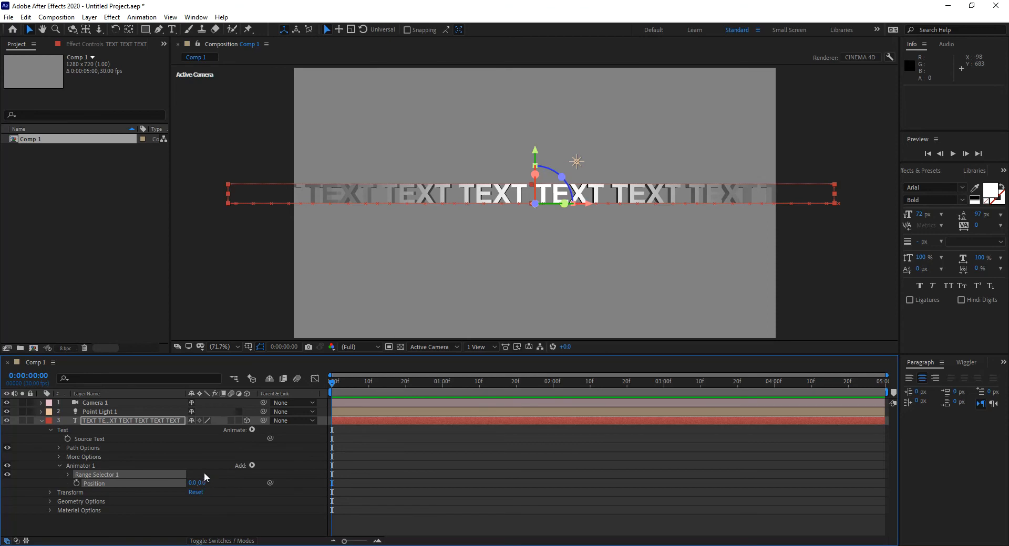
# Enable per-character 3D on the text layer
pyautogui.click(252, 430)
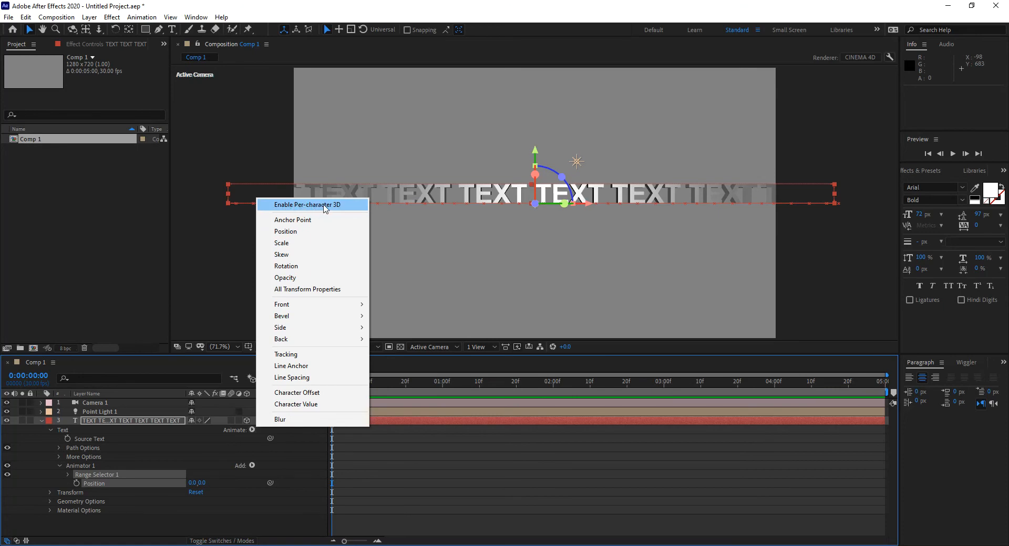
pyautogui.click(325, 206)
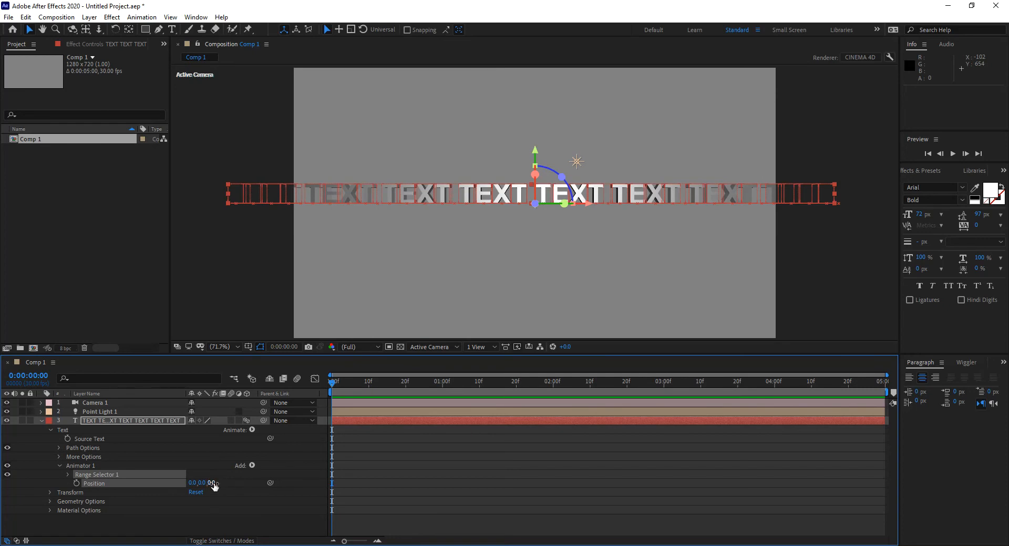
# Try moving the characters along the Z and X axes with the animator's Position, and undo each change
pyautogui.moveTo(215, 484); pyautogui.dragTo(121, 489)
pyautogui.hotkey('ctrl', 'z')
pyautogui.moveTo(193, 483); pyautogui.dragTo(323, 484)
pyautogui.hotkey('ctrl', 'z')
pyautogui.hotkey('ctrl', 'z')
pyautogui.moveTo(216, 482); pyautogui.dragTo(157, 481)
pyautogui.hotkey('ctrl', 'z')
# Keyframe the animator's Position at 0, 0, 0 at 2 seconds and at 0, 0, -930 on the first frame
pyautogui.moveTo(366, 392); pyautogui.dragTo(554, 402)
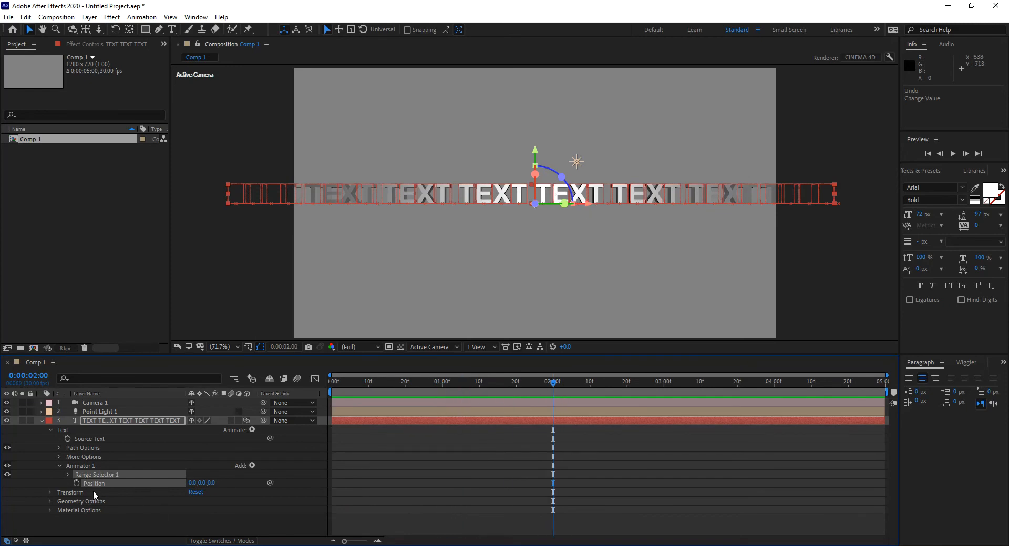
pyautogui.click(77, 484)
pyautogui.moveTo(554, 386); pyautogui.dragTo(284, 404)
pyautogui.moveTo(213, 484); pyautogui.dragTo(157, 484)
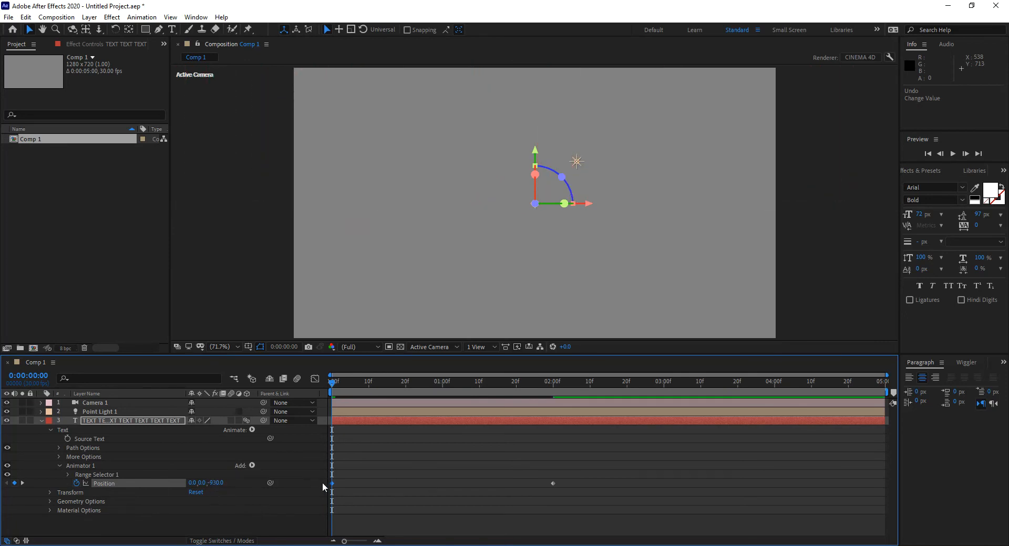
pyautogui.moveTo(336, 389); pyautogui.dragTo(464, 394)
pyautogui.press('Home')
# Set the range selector's Start to 5% and keyframe it on the first frame
pyautogui.click(68, 475)
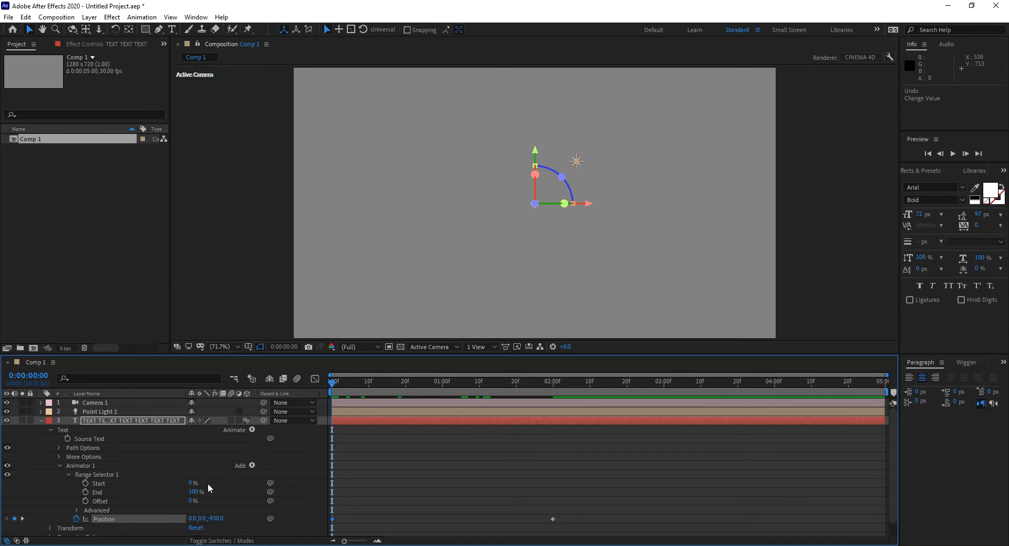
pyautogui.moveTo(191, 483)
pyautogui.mouseDown()
pyautogui.moveTo(253, 483)
pyautogui.moveTo(202, 482)
pyautogui.mouseUp()
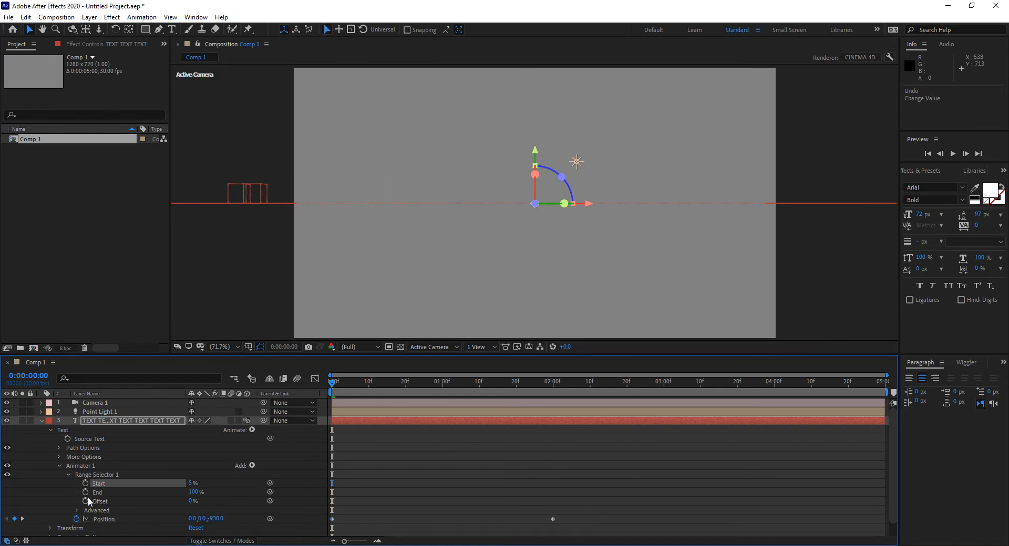
pyautogui.press('k')
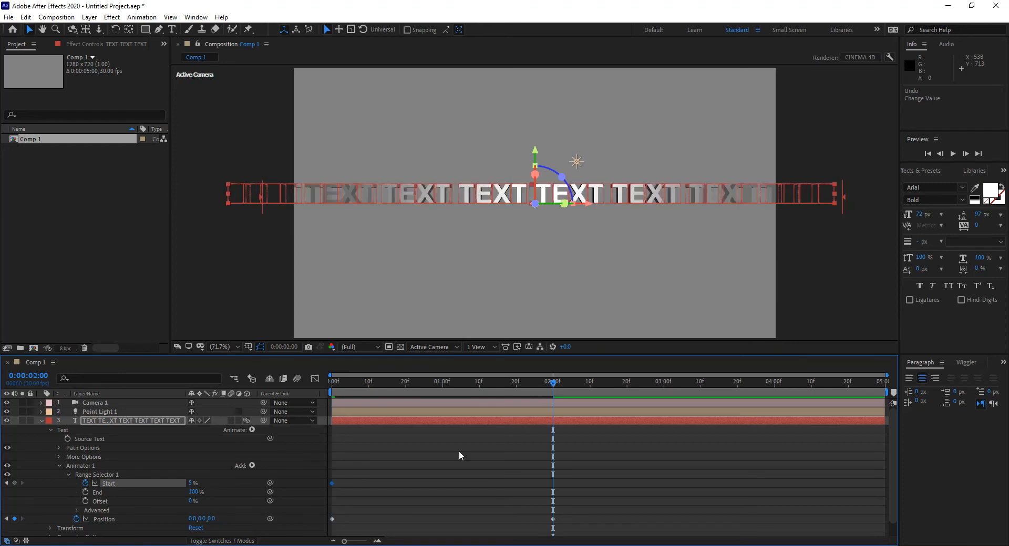
# Try a Start value of 56% at 2 seconds, and undo the changes including the first Start keyframe
pyautogui.click(193, 483)
pyautogui.write('56')
pyautogui.press('Return')
pyautogui.moveTo(216, 480); pyautogui.dragTo(179, 492)
pyautogui.hotkey('ctrl', 'z')
pyautogui.hotkey('ctrl', 'z')
pyautogui.hotkey('ctrl', 'z')
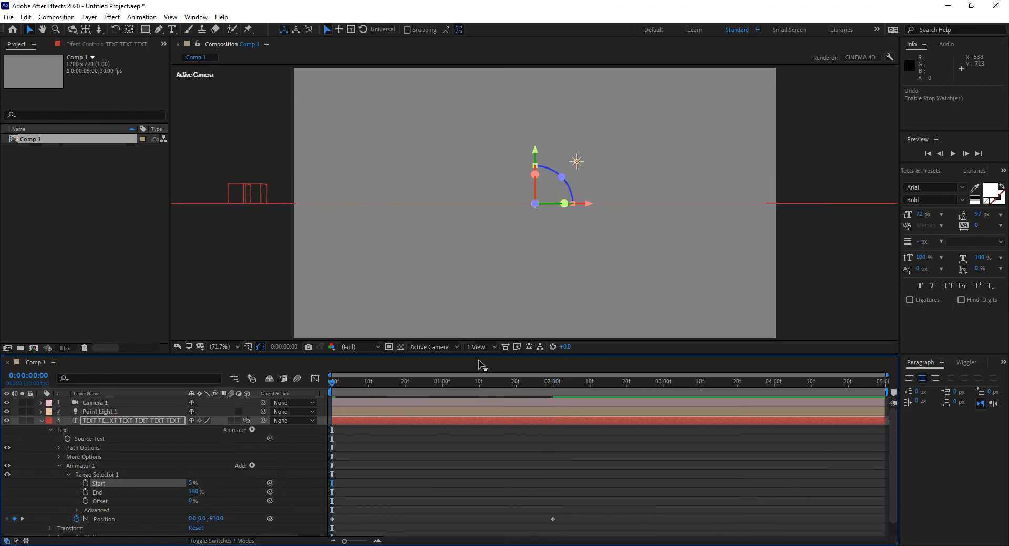
# Keyframe the range selector's Start at 5% and shift that keyframe to 0:00:01:05
pyautogui.click(85, 483)
pyautogui.click(556, 384)
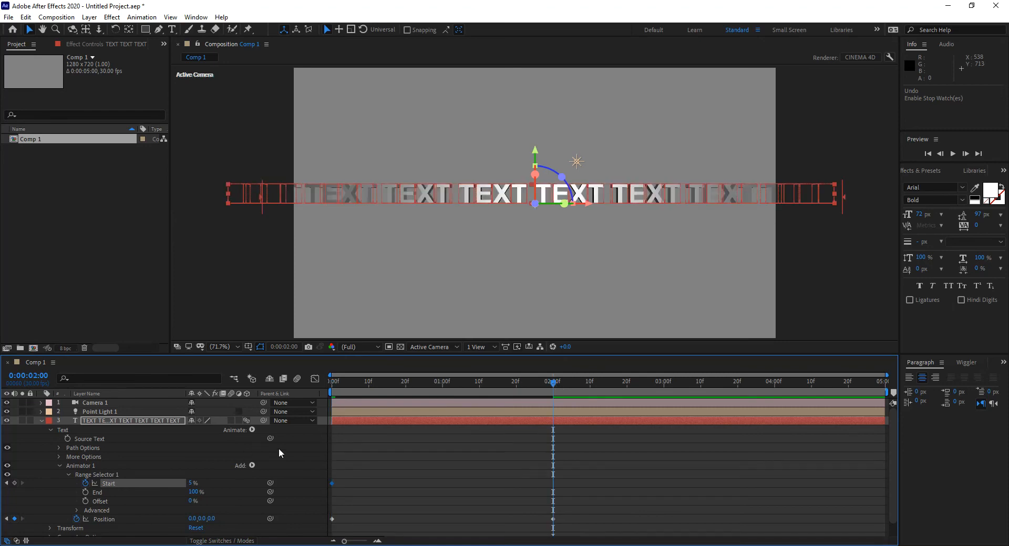
pyautogui.moveTo(340, 384); pyautogui.dragTo(405, 383)
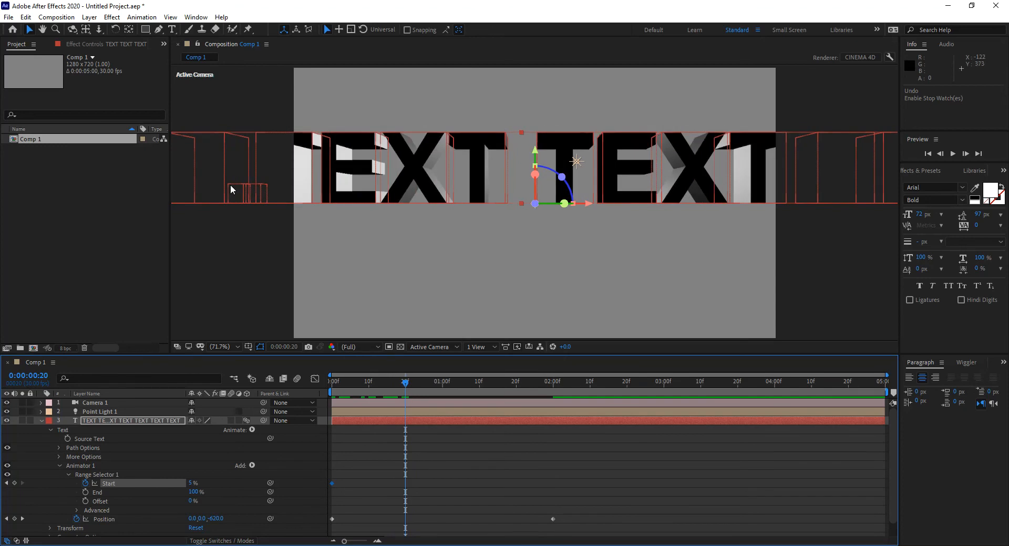
pyautogui.moveTo(332, 483); pyautogui.dragTo(405, 483)
pyautogui.moveTo(405, 384); pyautogui.dragTo(461, 390)
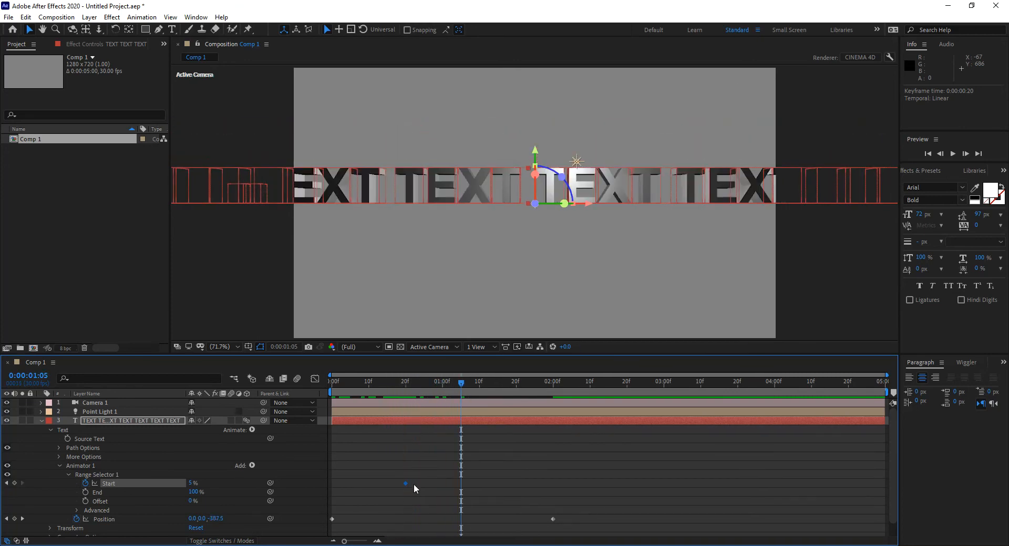
pyautogui.moveTo(404, 483); pyautogui.dragTo(460, 483)
# Add a Start keyframe of 100% on the first frame
pyautogui.moveTo(373, 383); pyautogui.dragTo(304, 389)
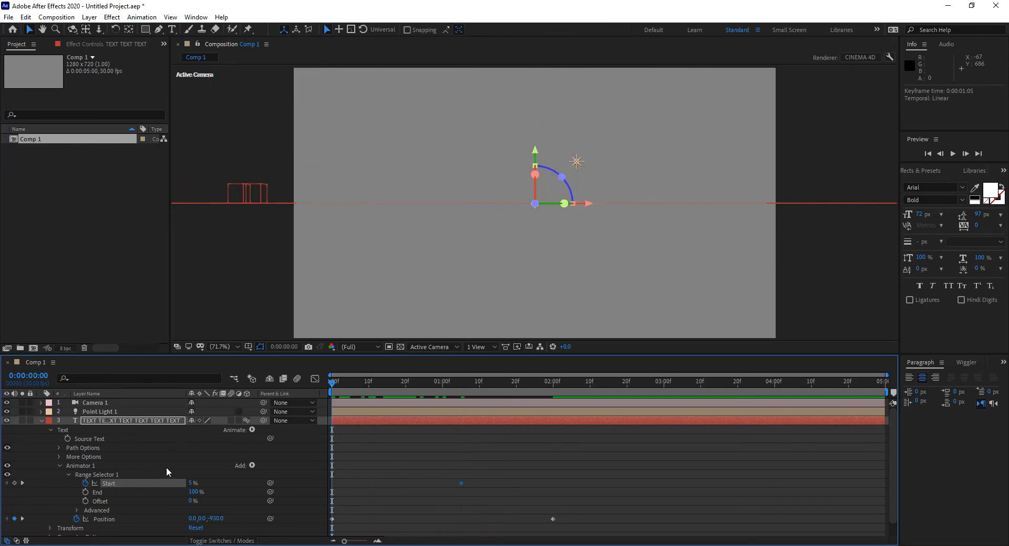
pyautogui.write('100')
pyautogui.press('Return')
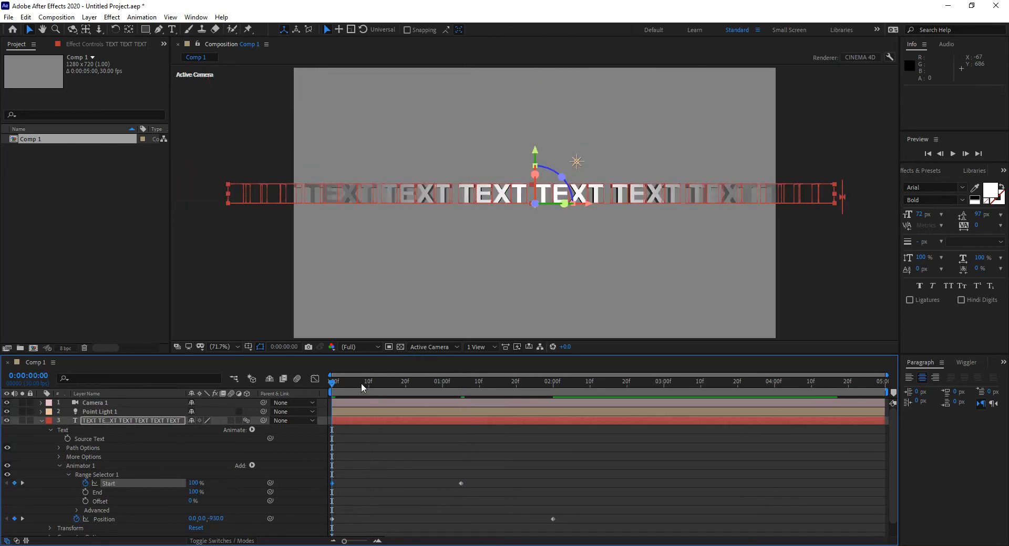
# Check the Start animation's graph and preview the characters' movement along the timeline
pyautogui.click(315, 379)
pyautogui.click(315, 379)
pyautogui.press('space')
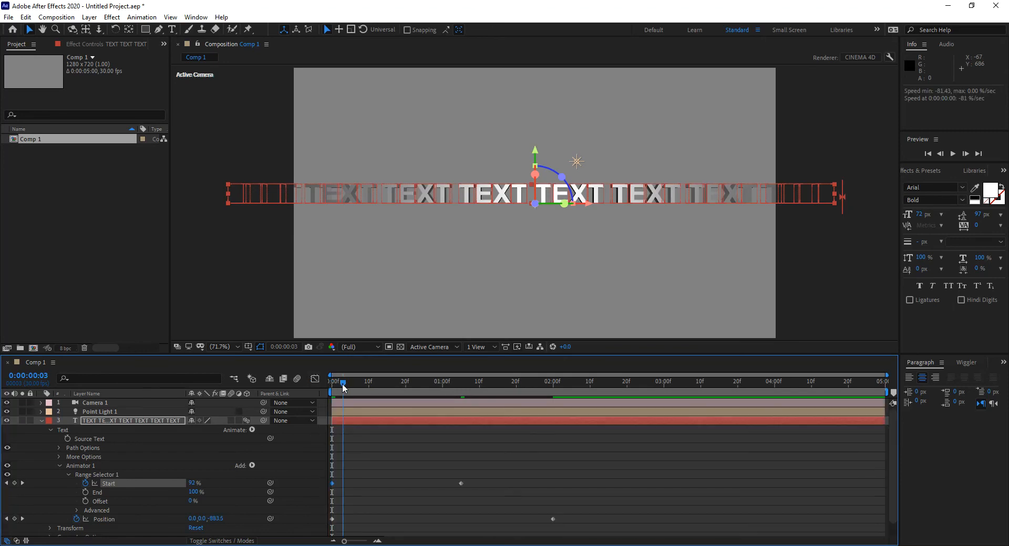
pyautogui.moveTo(388, 390); pyautogui.dragTo(392, 392)
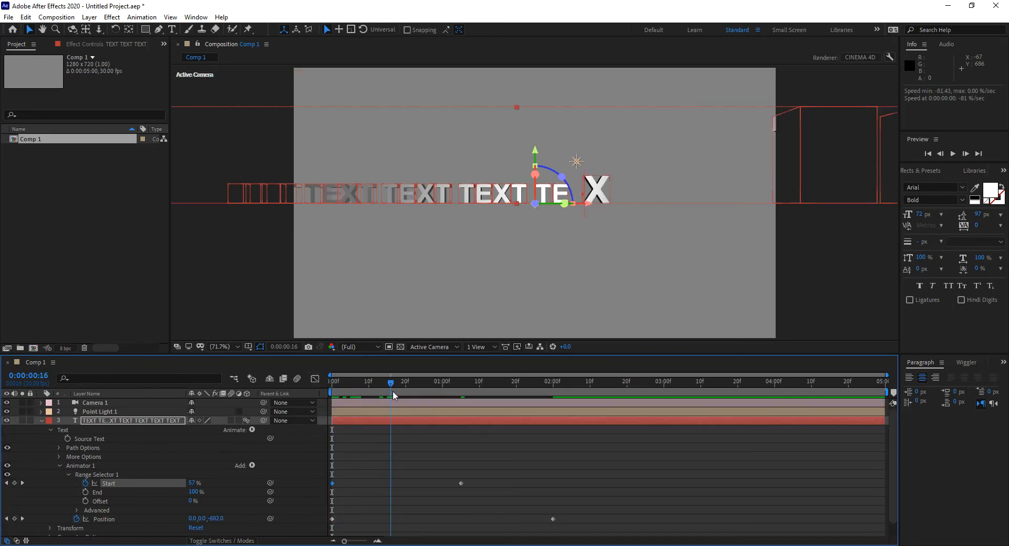
pyautogui.press('space')
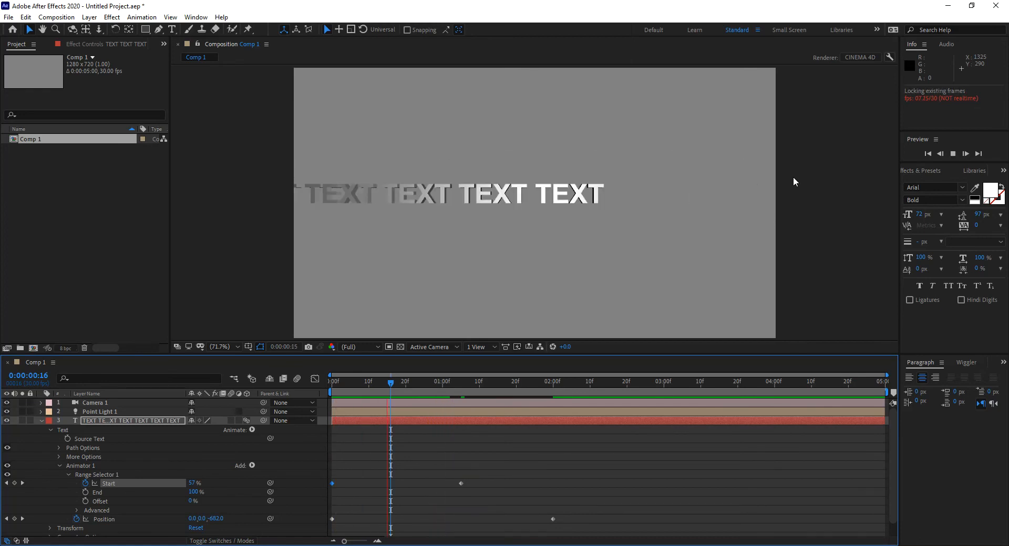
pyautogui.press('space')
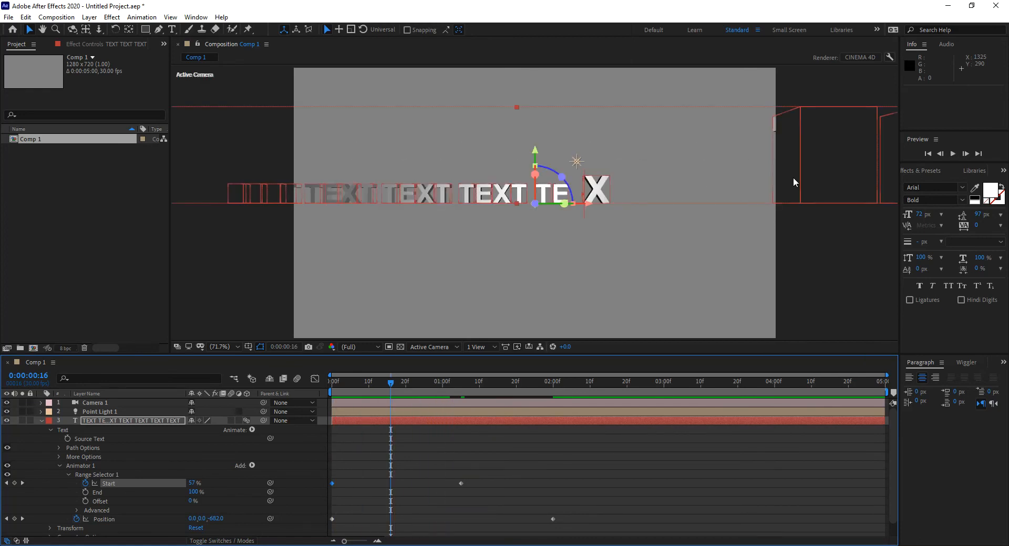
# Remove the Start keyframes and set the range selector's Start to 0%
pyautogui.click(193, 483)
pyautogui.write('0')
pyautogui.press('Return')
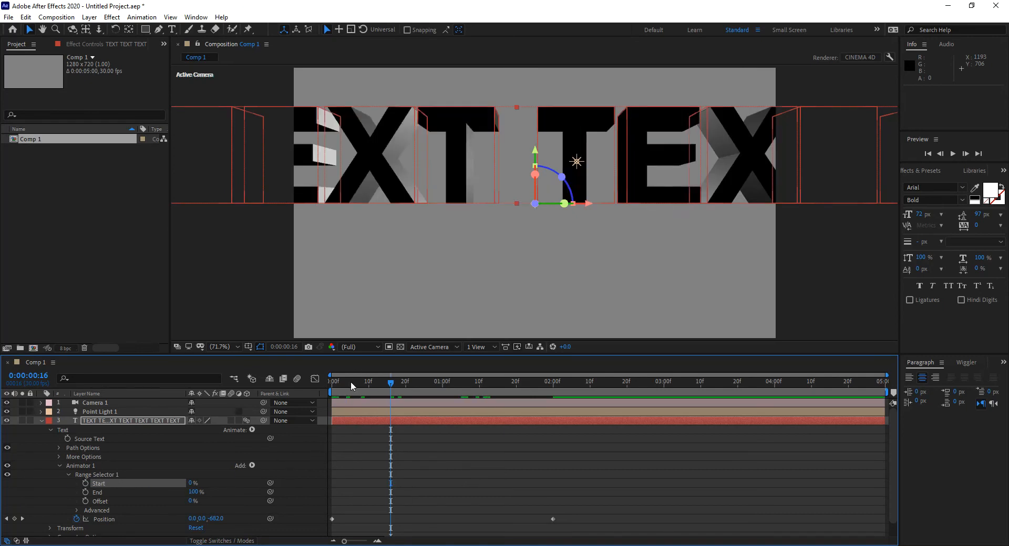
# Keyframe the range selector's End at 0% and shift that keyframe to 2 seconds
pyautogui.press('Home')
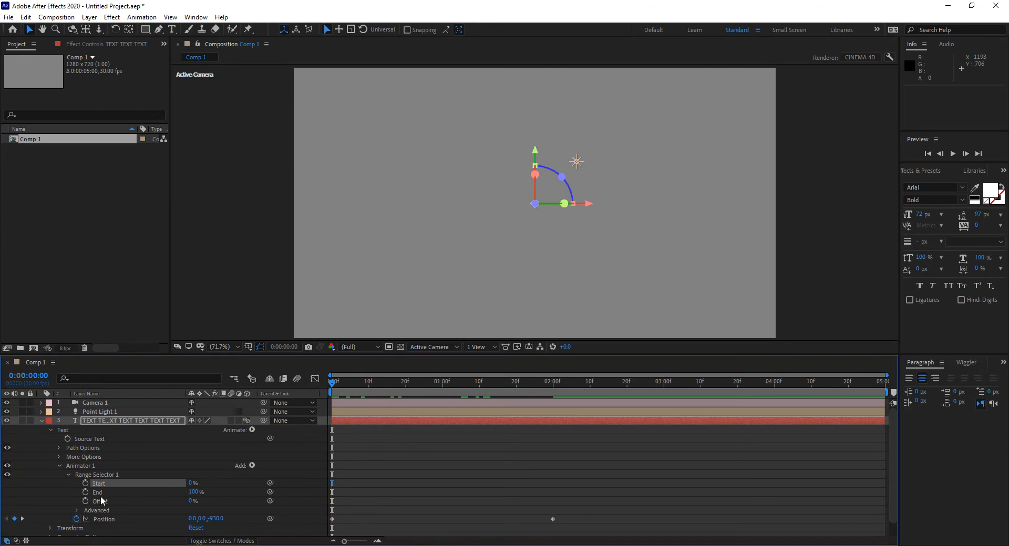
pyautogui.click(86, 493)
pyautogui.moveTo(193, 498); pyautogui.dragTo(107, 501)
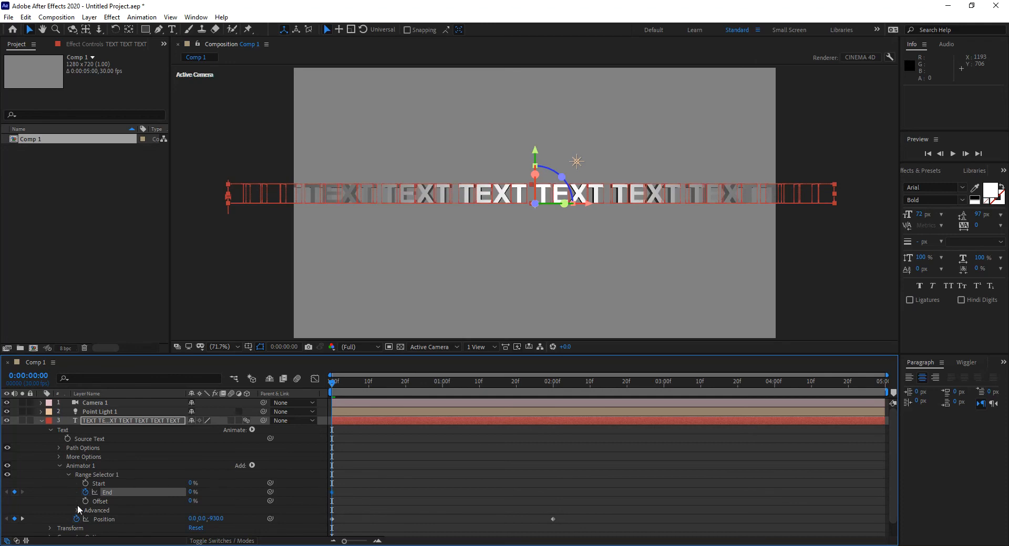
pyautogui.moveTo(332, 493); pyautogui.dragTo(548, 498)
pyautogui.moveTo(332, 383); pyautogui.dragTo(390, 384)
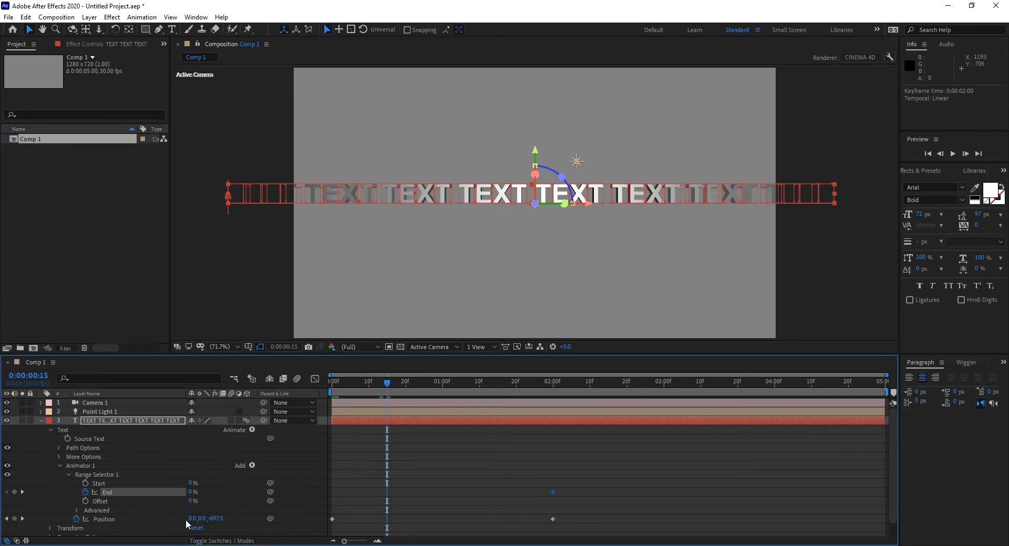
# Set the range selector's Start to 40% without keyframing it
pyautogui.click(191, 483)
pyautogui.moveTo(191, 483); pyautogui.dragTo(258, 484)
pyautogui.moveTo(253, 484); pyautogui.dragTo(244, 483)
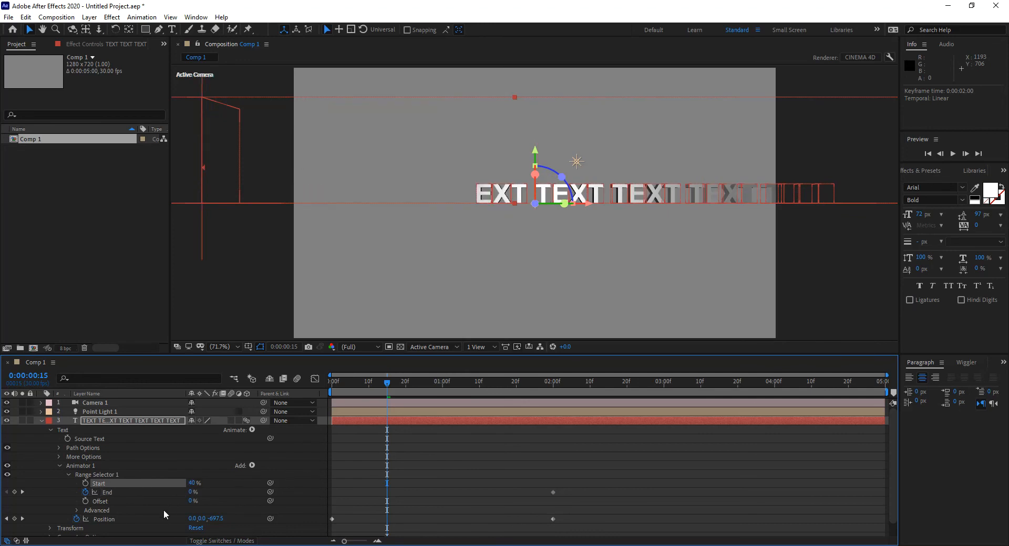
# Add the Rotation property to the text animator
pyautogui.click(254, 430)
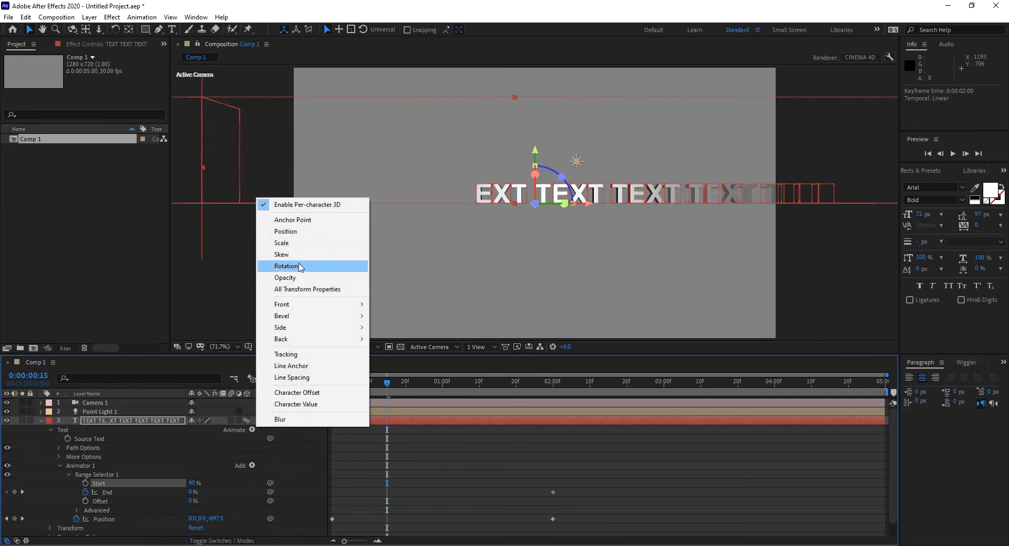
pyautogui.click(301, 267)
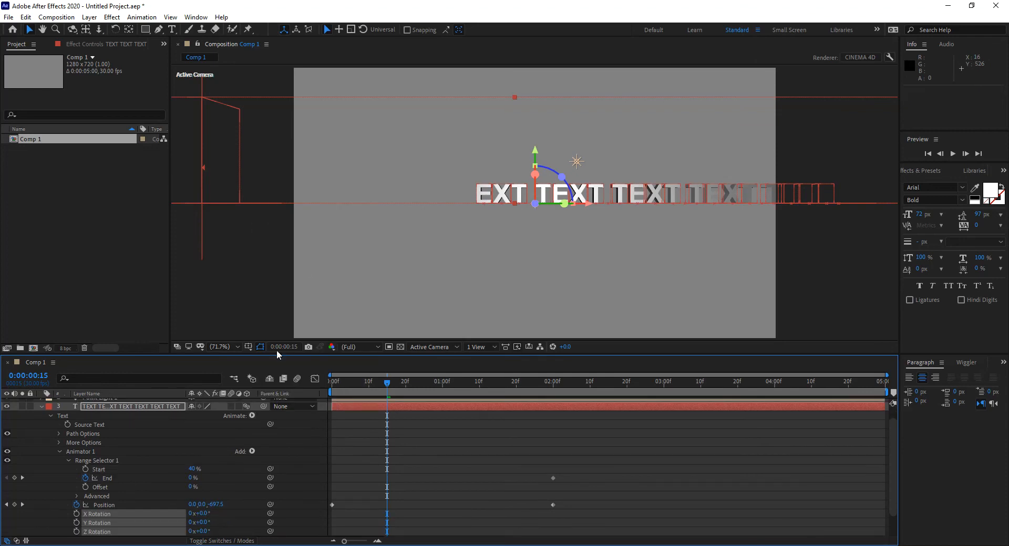
pyautogui.click(252, 416)
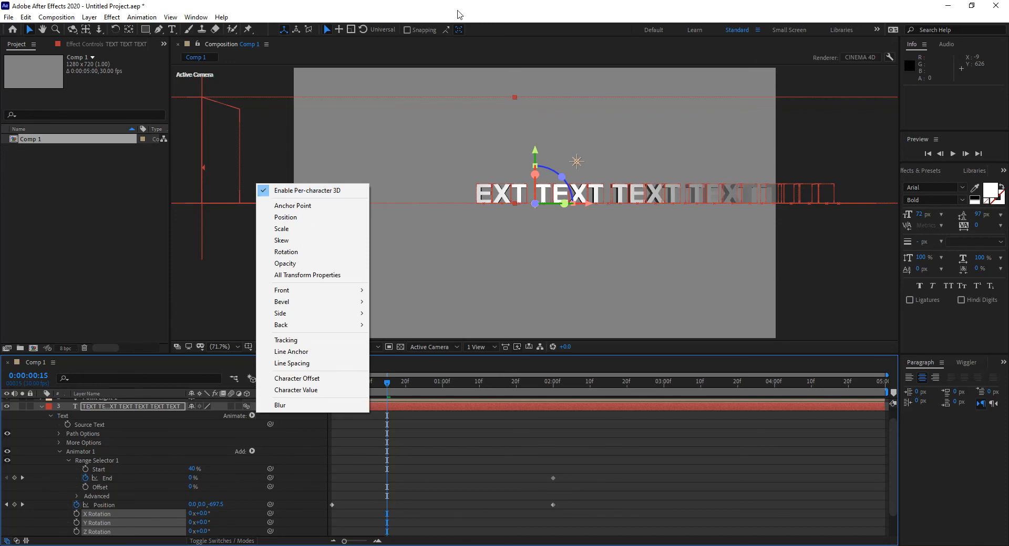
pyautogui.click(457, 30)
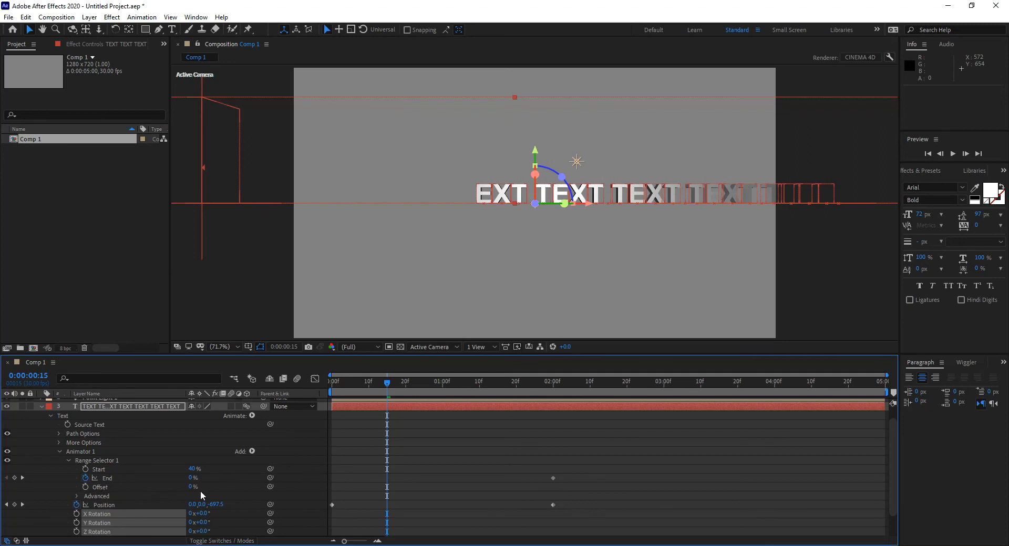
# Keyframe the range selector's Offset at 0% on the first frame and 100% at 2 seconds, and undo the last change
pyautogui.moveTo(192, 488); pyautogui.dragTo(211, 492)
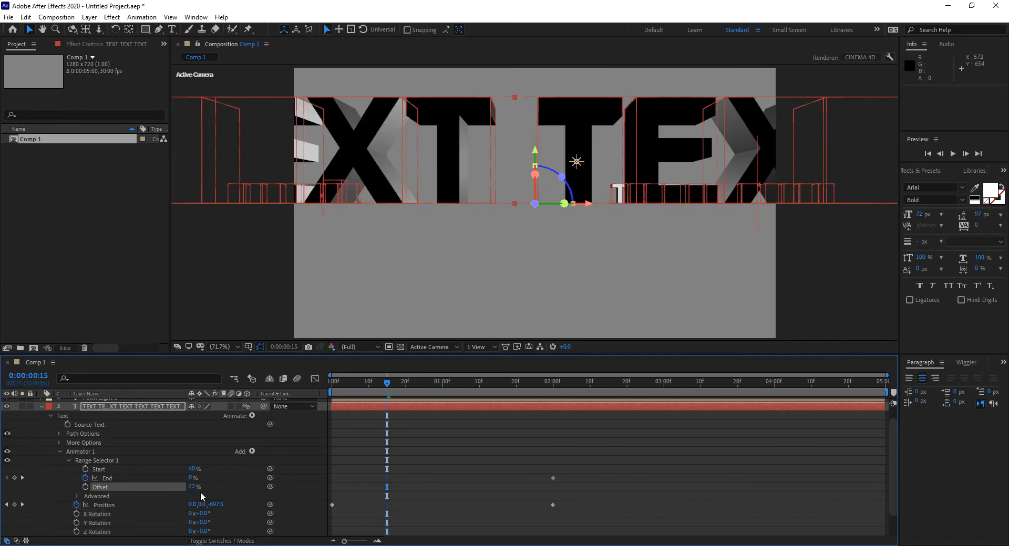
pyautogui.click(85, 487)
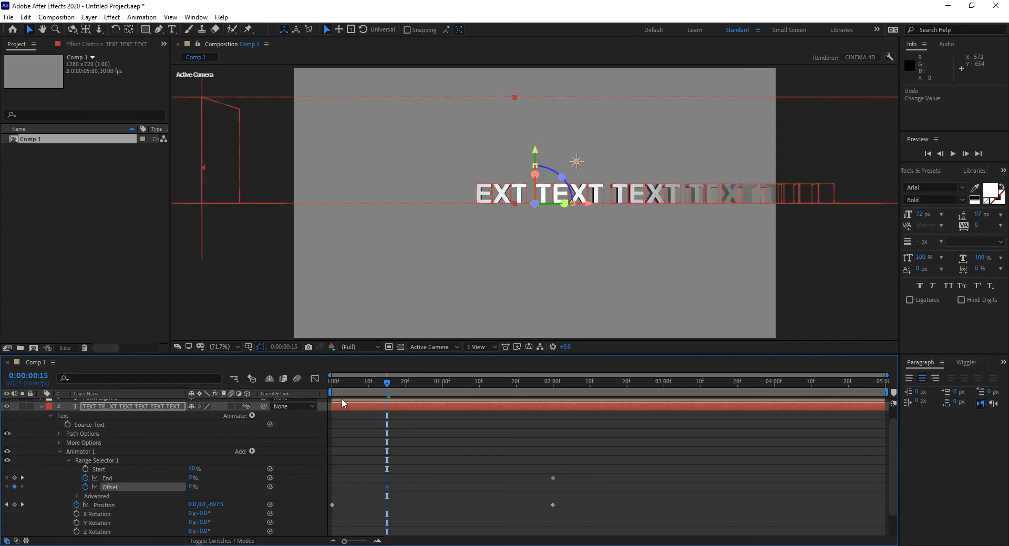
pyautogui.moveTo(387, 486); pyautogui.dragTo(333, 489)
pyautogui.moveTo(541, 383); pyautogui.dragTo(556, 389)
pyautogui.moveTo(187, 484); pyautogui.dragTo(265, 488)
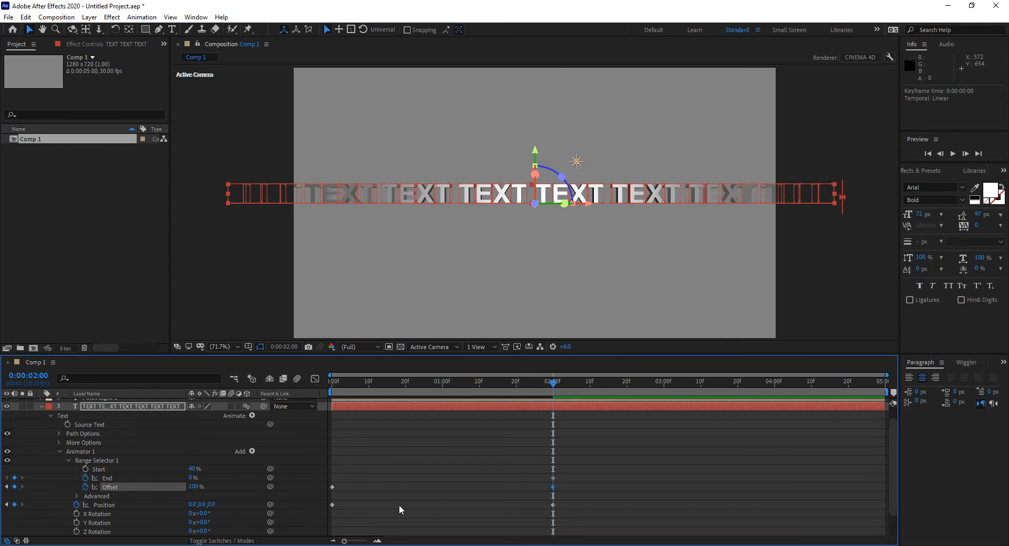
pyautogui.hotkey('ctrl', 'z')
# Shift the first Offset keyframe to 0:00:00:17, raise the Offset at 2 seconds, and check the frames between
pyautogui.moveTo(333, 488); pyautogui.dragTo(394, 487)
pyautogui.moveTo(191, 487); pyautogui.dragTo(273, 446)
pyautogui.moveTo(351, 381); pyautogui.dragTo(454, 395)
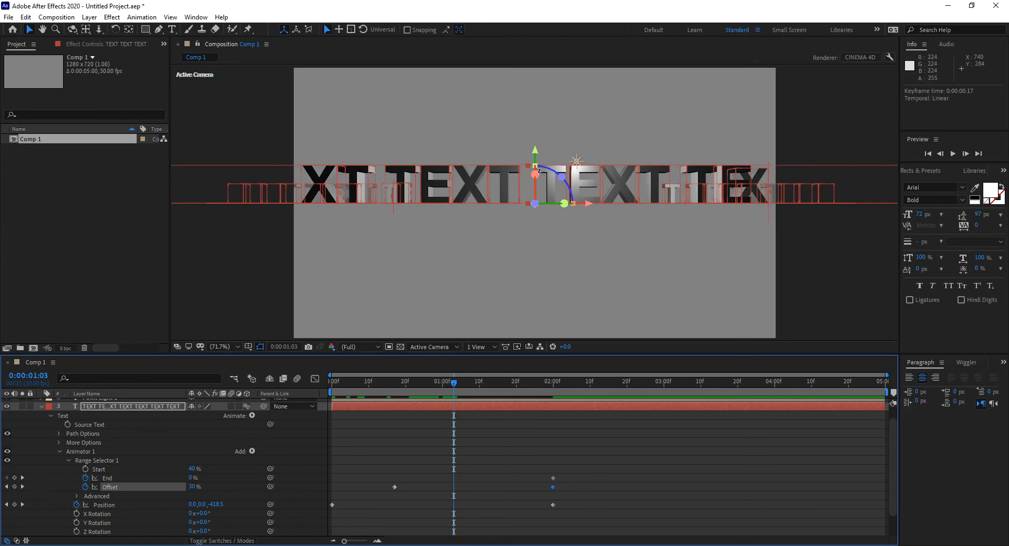
pyautogui.moveTo(453, 384); pyautogui.dragTo(420, 390)
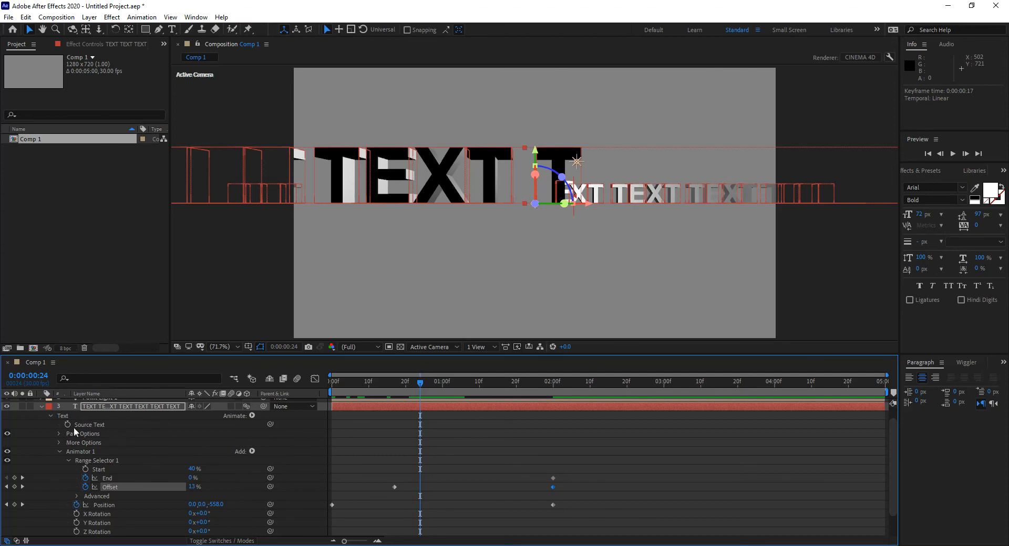
# Delete Animator 1 with its selector and keyframes from the text layer
pyautogui.click(50, 416)
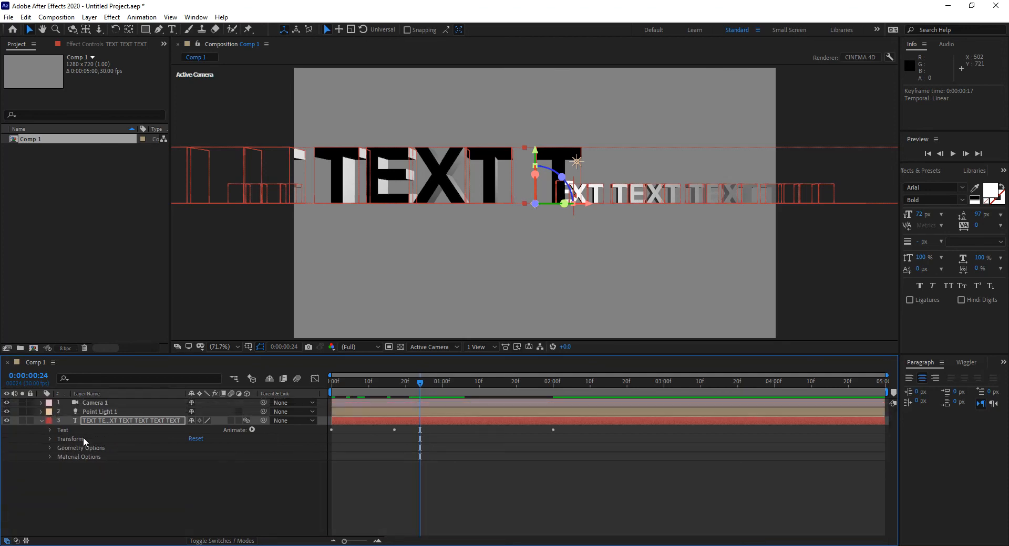
pyautogui.click(50, 430)
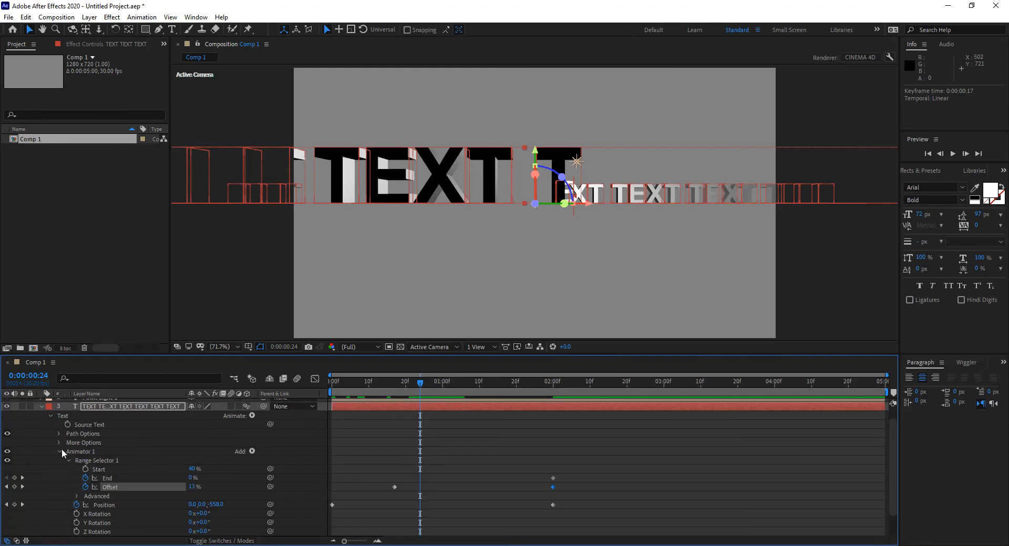
pyautogui.click(58, 450)
pyautogui.click(87, 465)
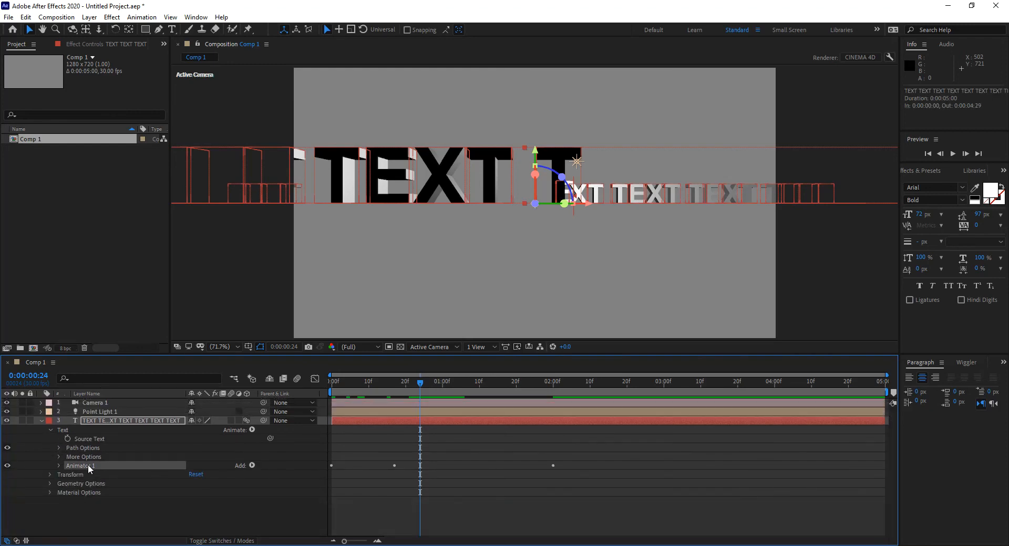
pyautogui.press('Delete')
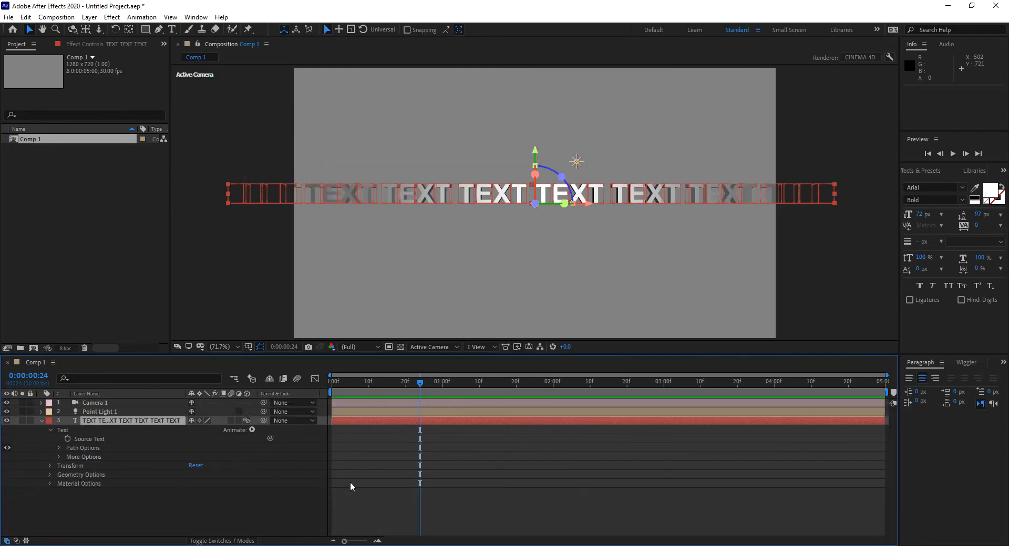
# Draw a circular mask on the text layer, centred in the composition and nearly as tall as the frame
pyautogui.click(342, 507)
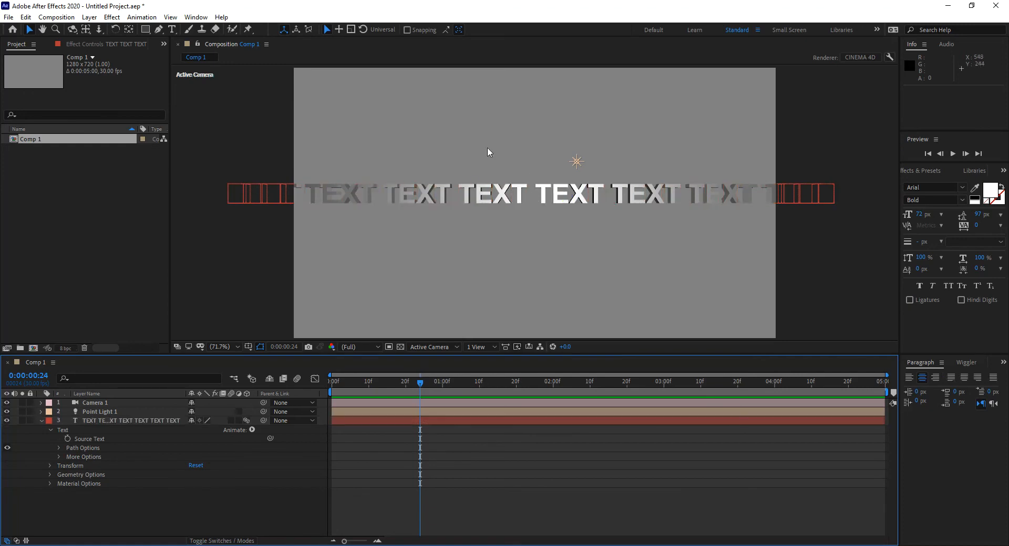
pyautogui.click(133, 420)
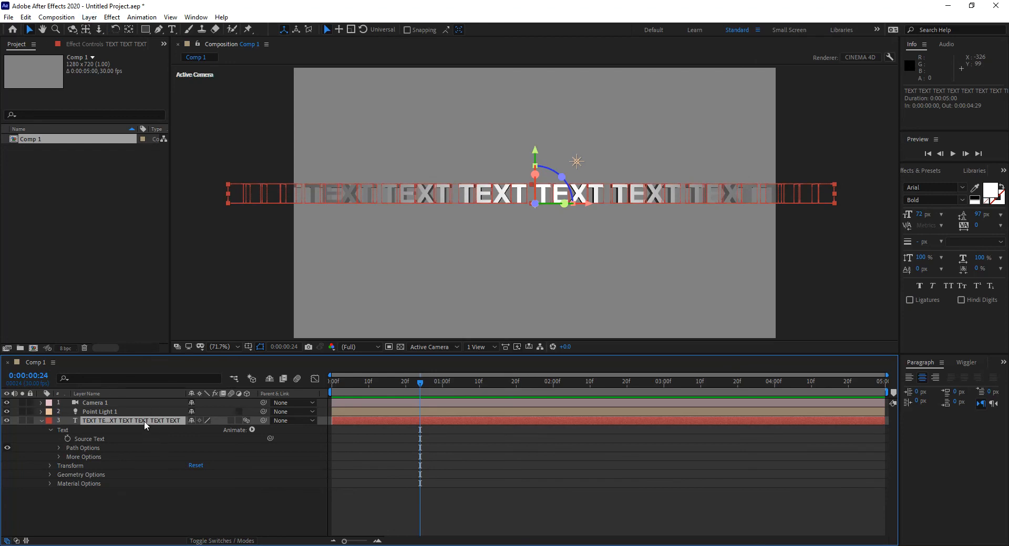
pyautogui.moveTo(145, 29); pyautogui.dragTo(168, 52)
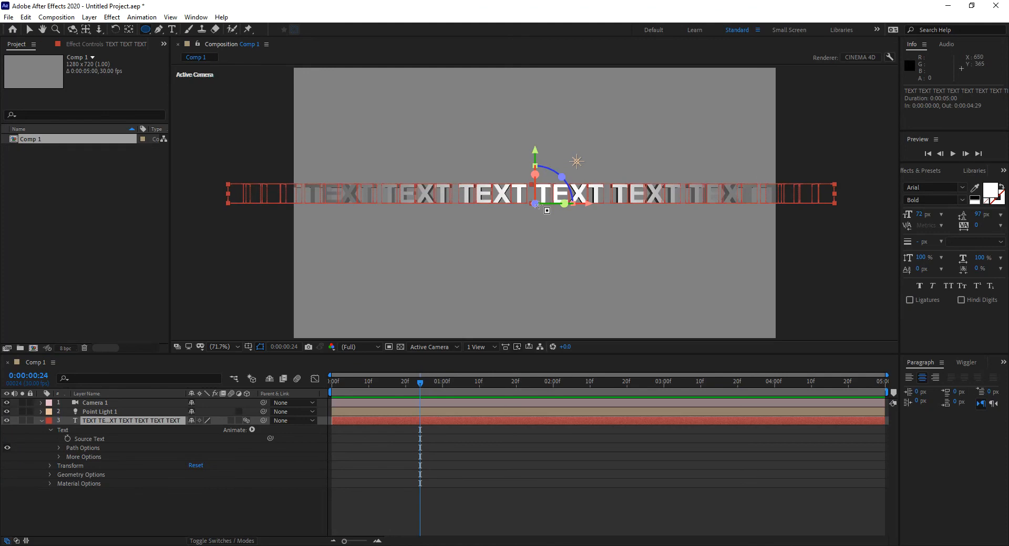
pyautogui.moveTo(535, 203); pyautogui.dragTo(664, 312)
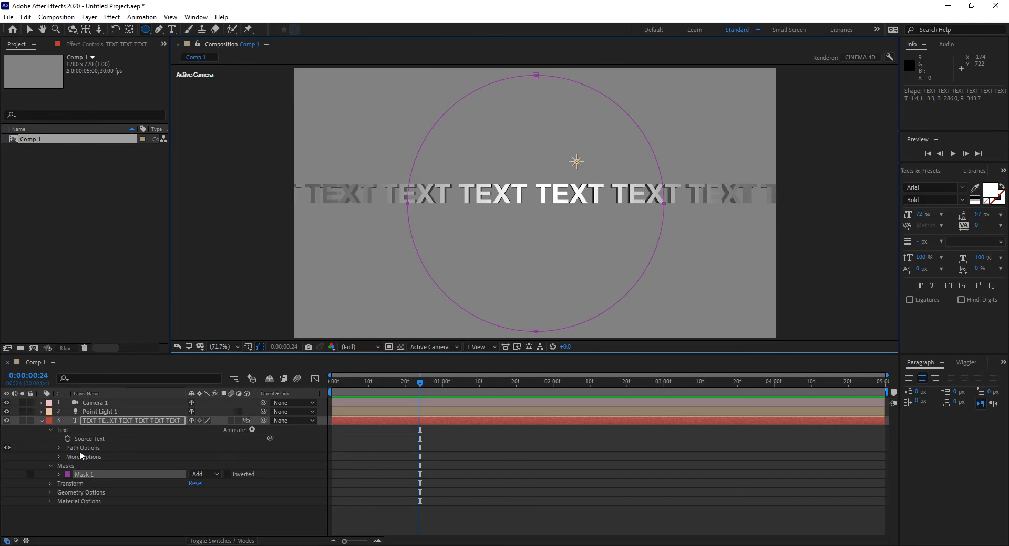
# Set the text layer's path to Mask 1 so the text follows the circle
pyautogui.click(58, 447)
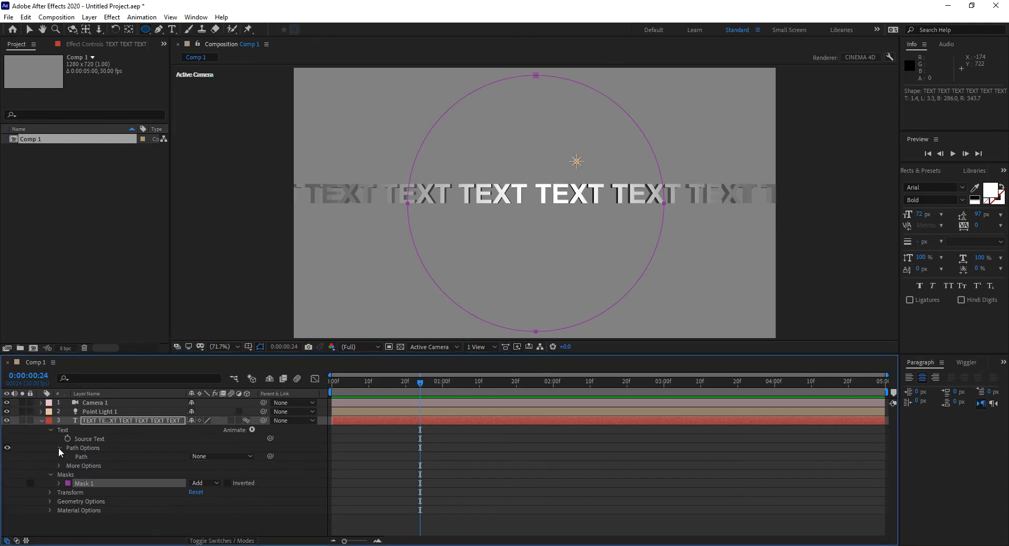
pyautogui.click(210, 456)
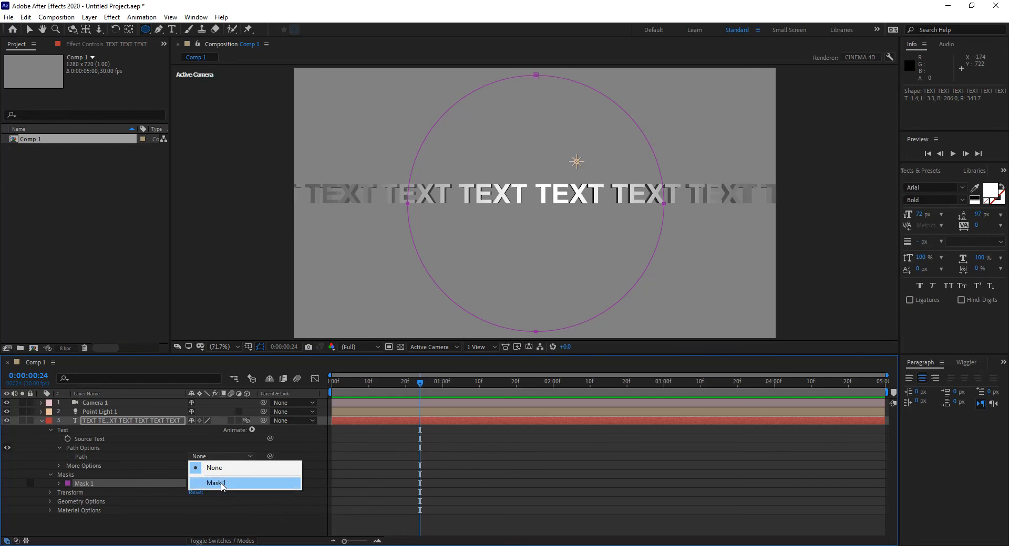
pyautogui.click(220, 484)
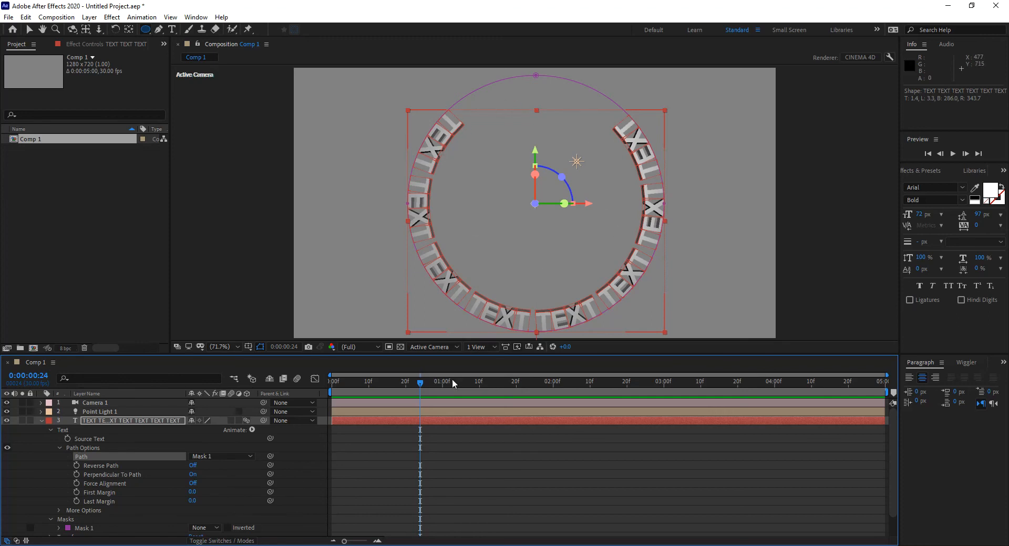
# Orbit Camera 1 vertically so the text ring is seen lying flat in perspective
pyautogui.click(115, 403)
pyautogui.press('c')
pyautogui.click(523, 285)
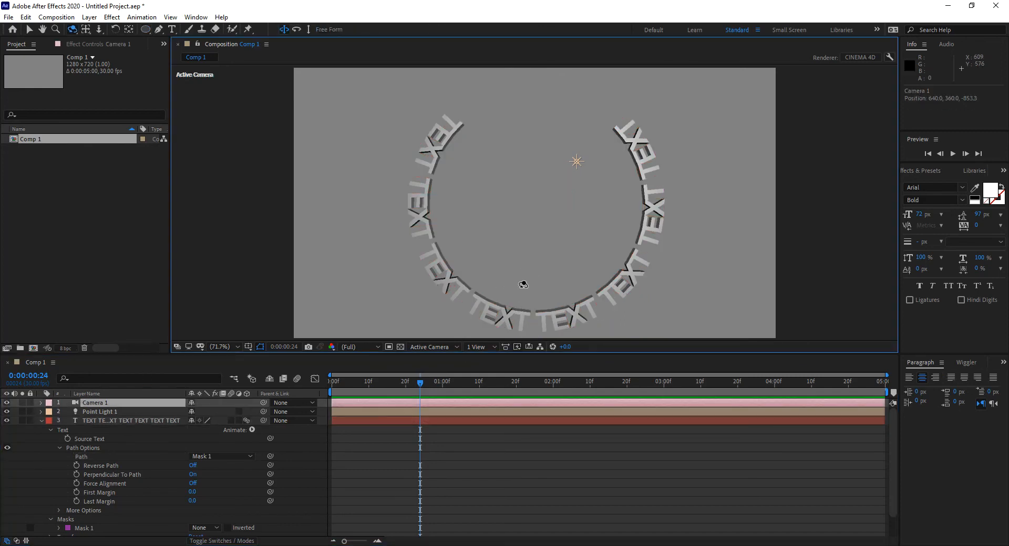
pyautogui.moveTo(523, 284); pyautogui.dragTo(522, 192)
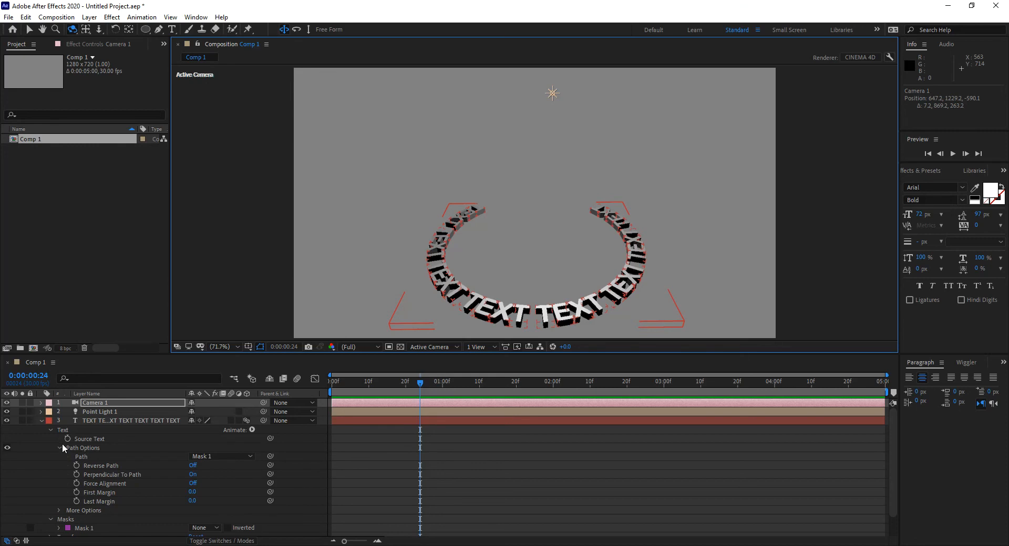
# Collapse the path options and add a Rotation animator to the text layer
pyautogui.click(71, 431)
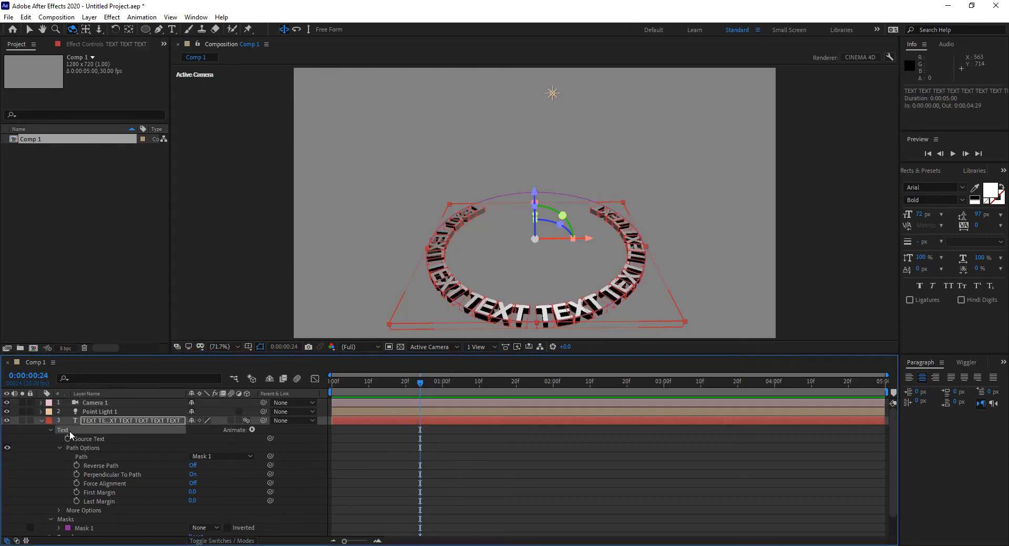
pyautogui.click(82, 447)
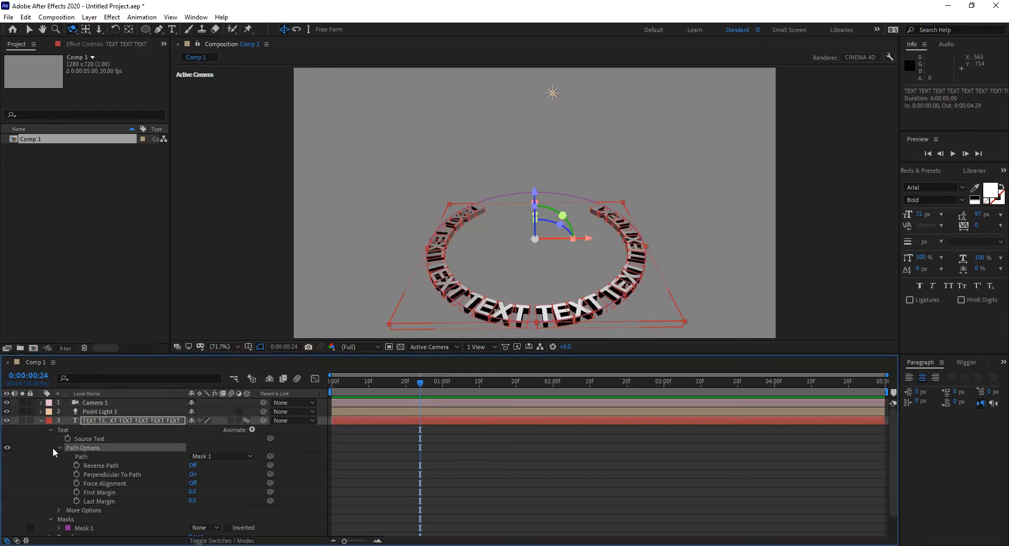
pyautogui.click(59, 448)
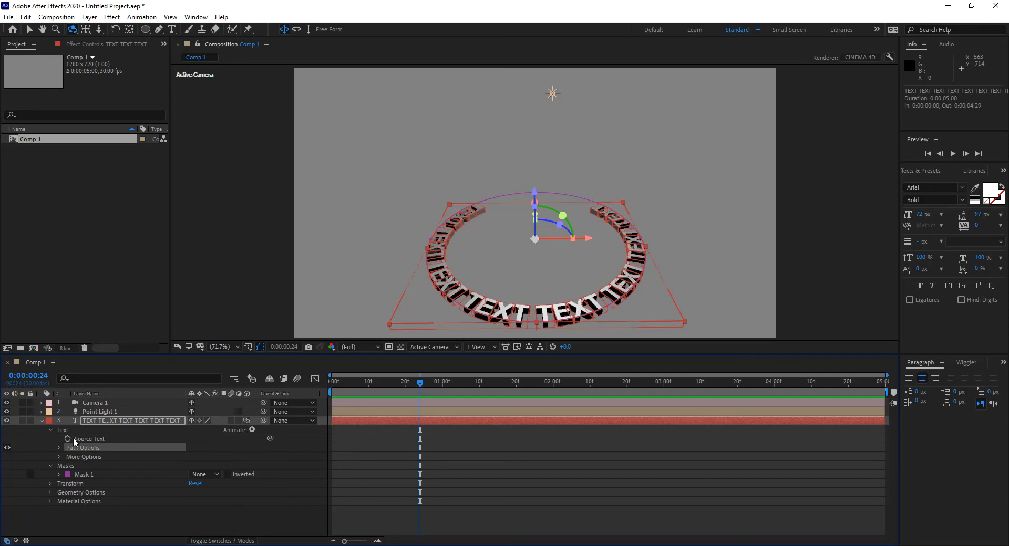
pyautogui.click(80, 438)
pyautogui.click(71, 431)
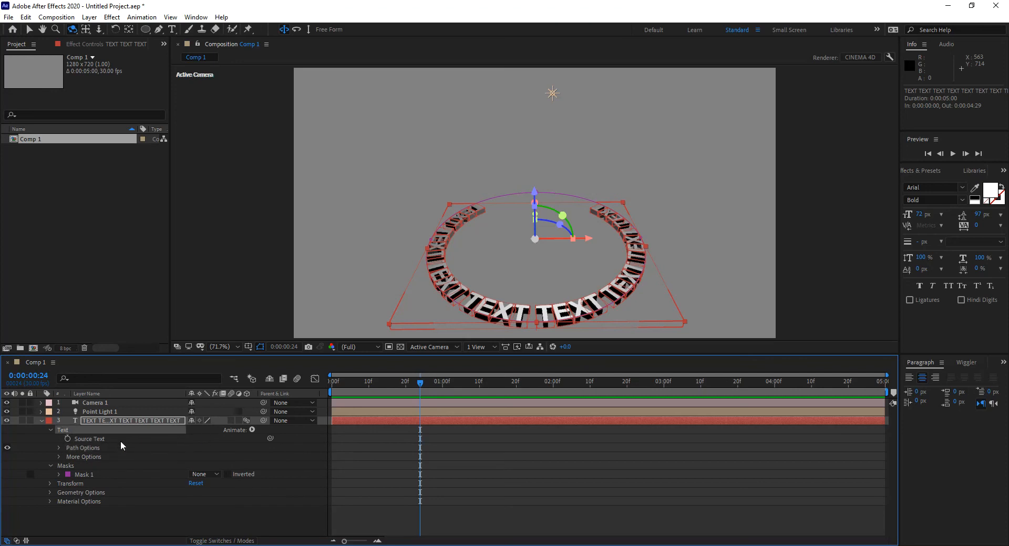
pyautogui.click(139, 421)
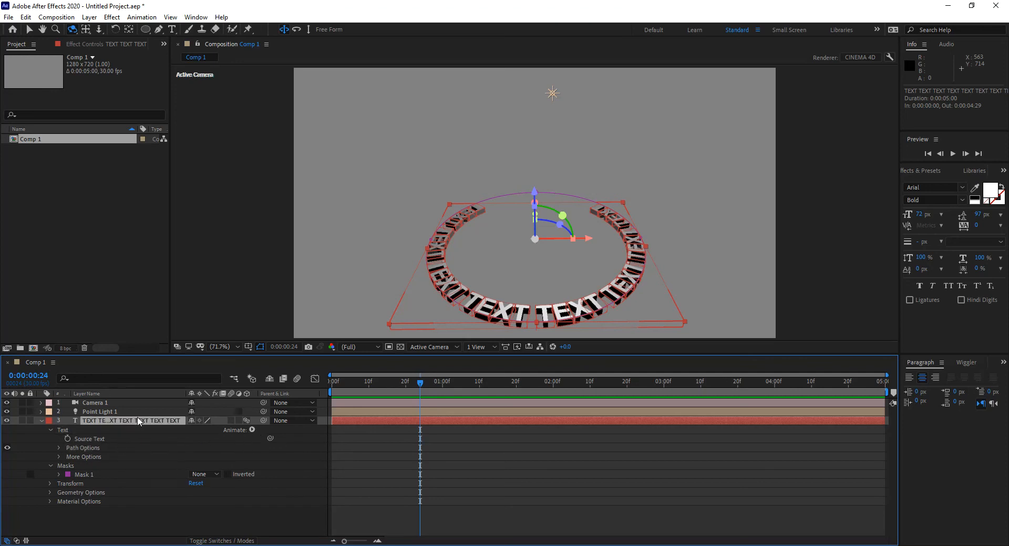
pyautogui.click(252, 430)
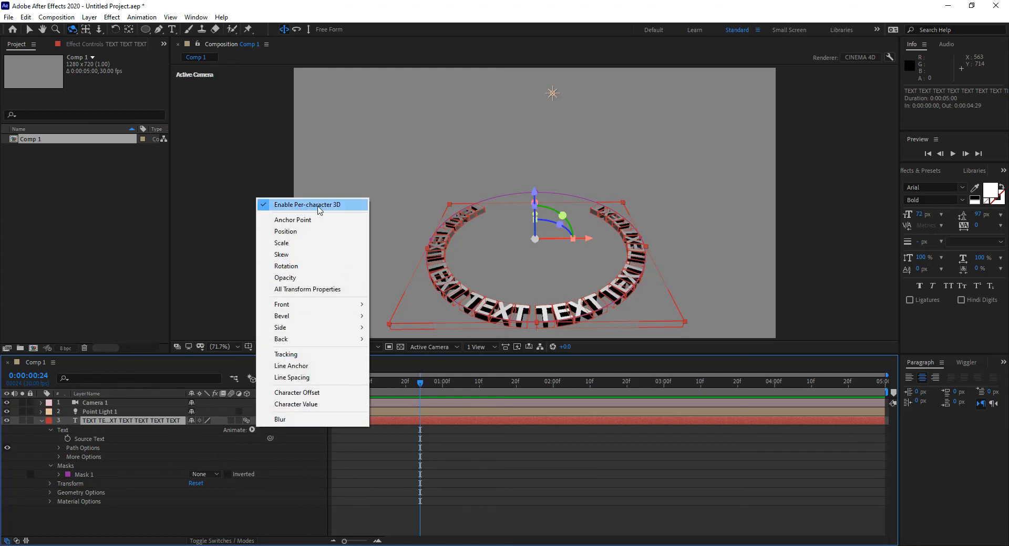
pyautogui.click(316, 270)
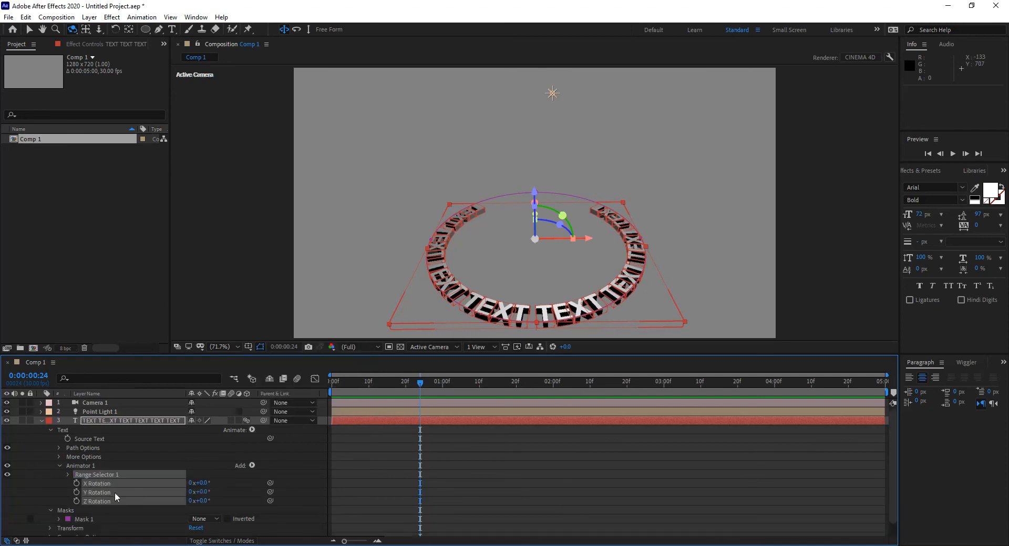
# Undo a trial rotation and set the text animator's X Rotation to 90° so the letters stand upright on the ring
pyautogui.moveTo(199, 492); pyautogui.dragTo(224, 481)
pyautogui.hotkey('ctrl', 'z')
pyautogui.hotkey('ctrl', 'z')
pyautogui.click(205, 482)
pyautogui.press('Return')
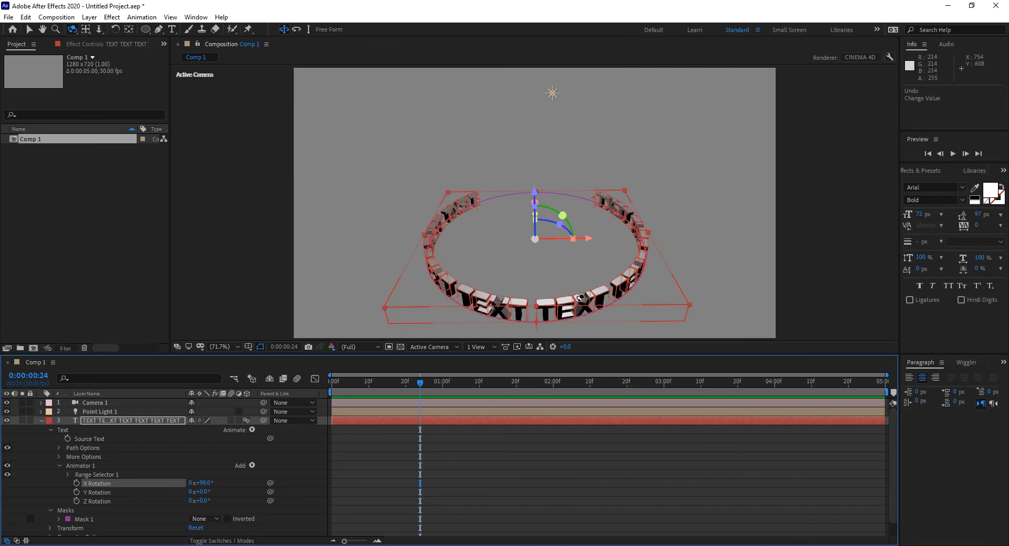
# Adjust Camera 1 to a shallower angle and shift the text ring into the upper half of the frame
pyautogui.press('c')
pyautogui.press('c')
pyautogui.press('c')
pyautogui.press('c')
pyautogui.click(541, 281)
pyautogui.moveTo(541, 281); pyautogui.dragTo(566, 259)
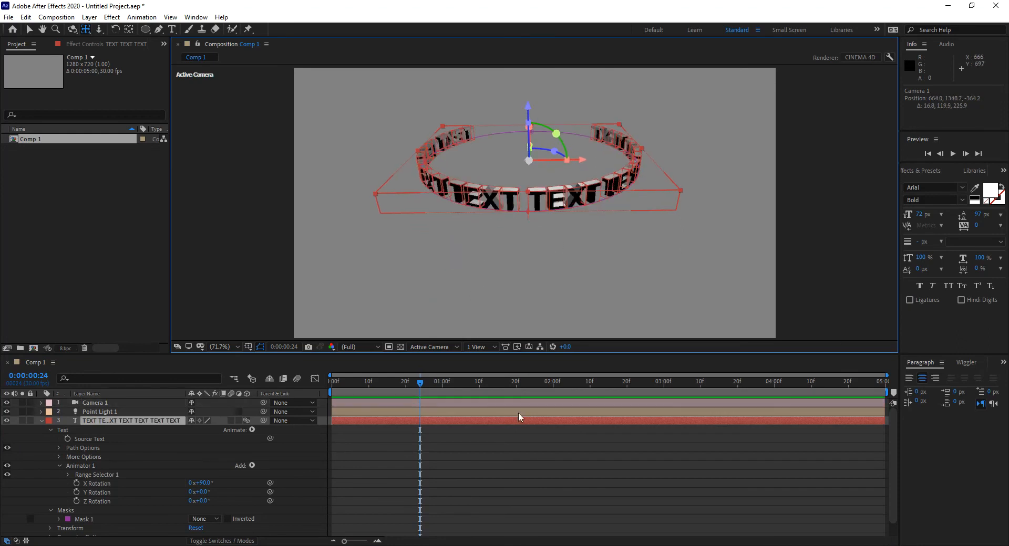
pyautogui.click(513, 458)
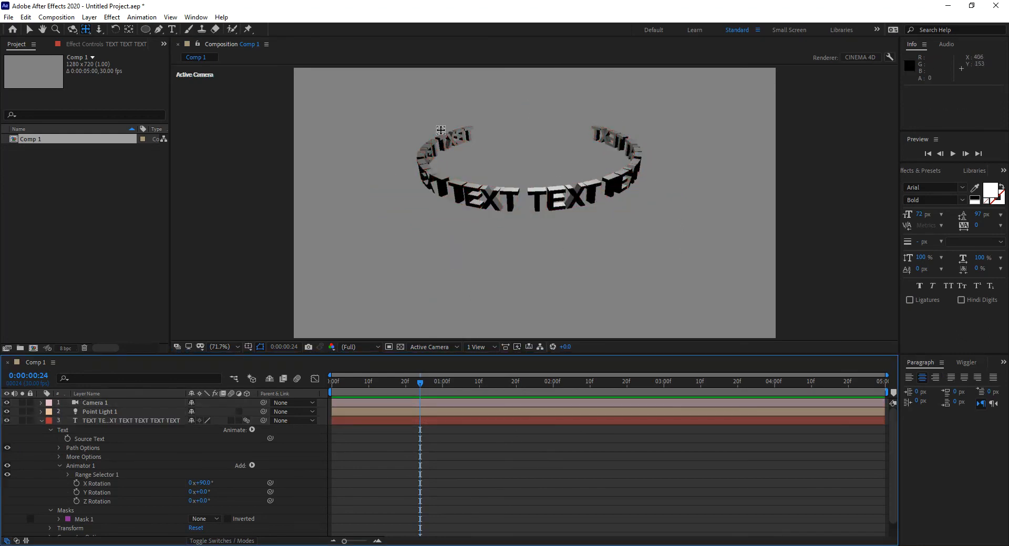
pyautogui.click(159, 496)
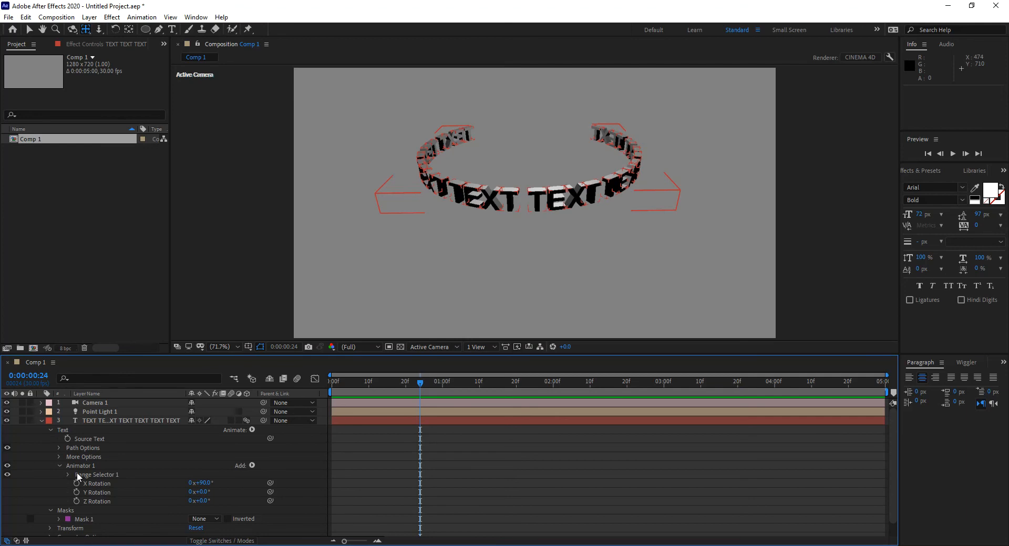
# Keyframe the path's First Margin at -300 on the first frame and at a larger negative value at 2 seconds, and preview the motion
pyautogui.click(59, 447)
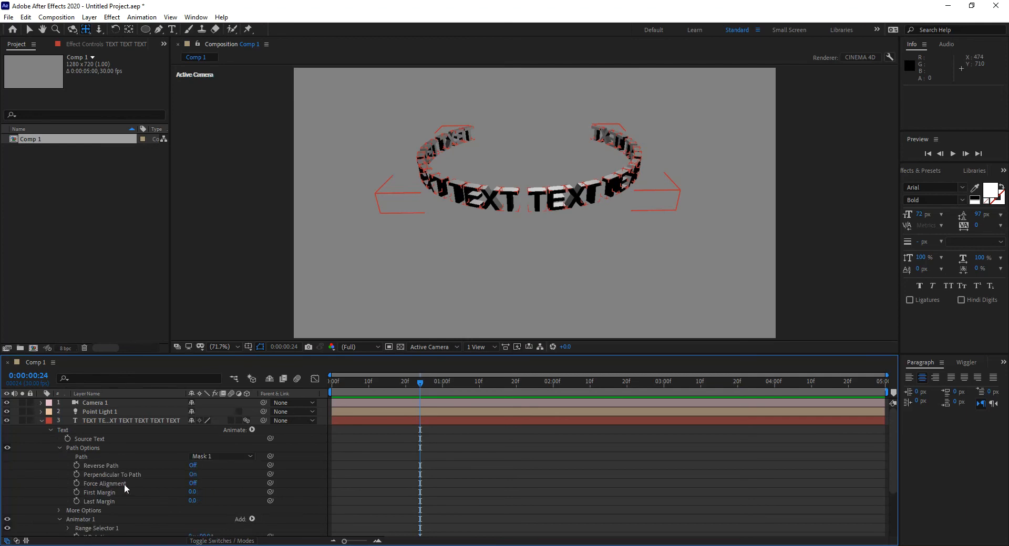
pyautogui.click(77, 493)
pyautogui.moveTo(420, 491); pyautogui.dragTo(335, 491)
pyautogui.moveTo(551, 384); pyautogui.dragTo(552, 386)
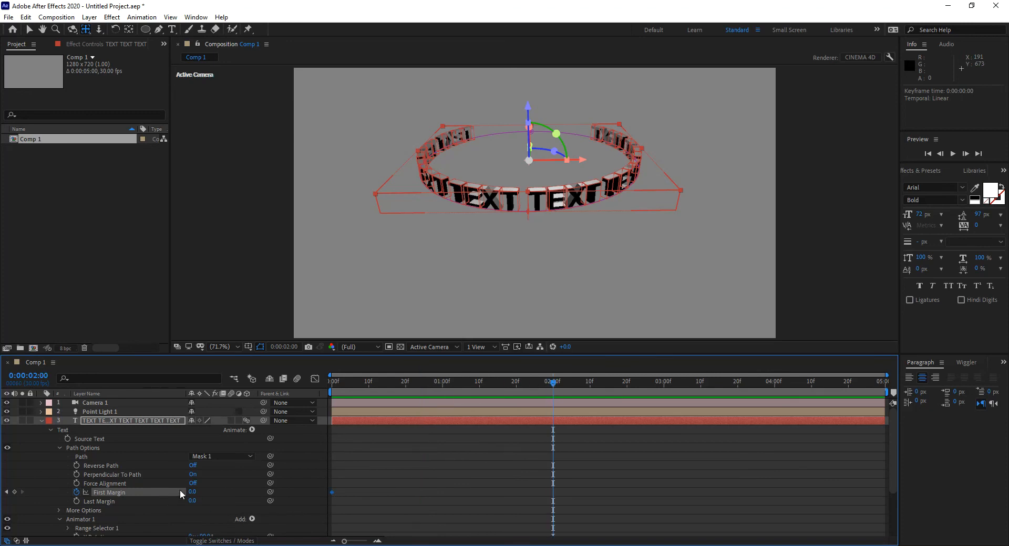
pyautogui.moveTo(198, 491); pyautogui.dragTo(21, 484)
pyautogui.moveTo(205, 493); pyautogui.dragTo(142, 492)
pyautogui.moveTo(143, 490); pyautogui.dragTo(29, 480)
pyautogui.moveTo(433, 384); pyautogui.dragTo(331, 394)
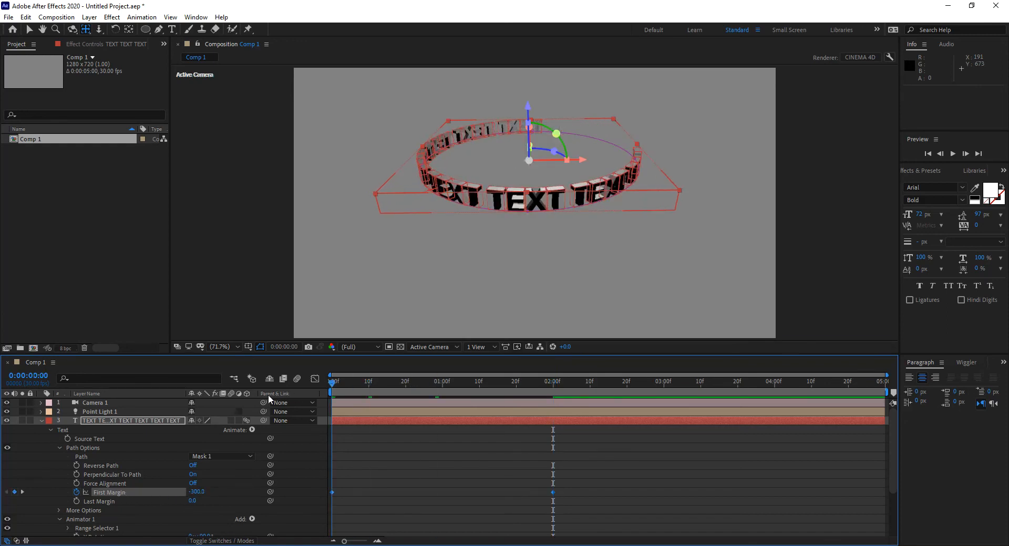
pyautogui.press('space')
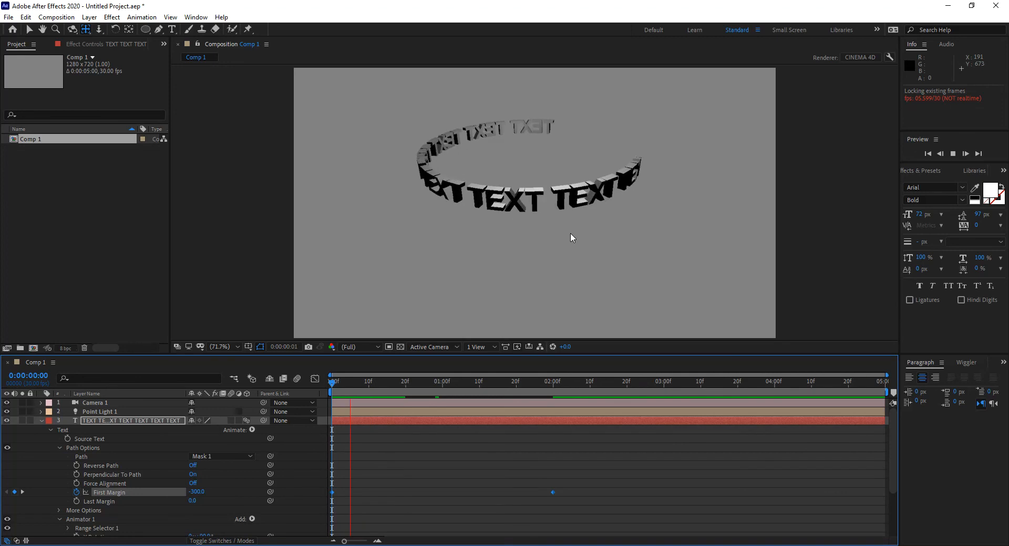
pyautogui.press('space')
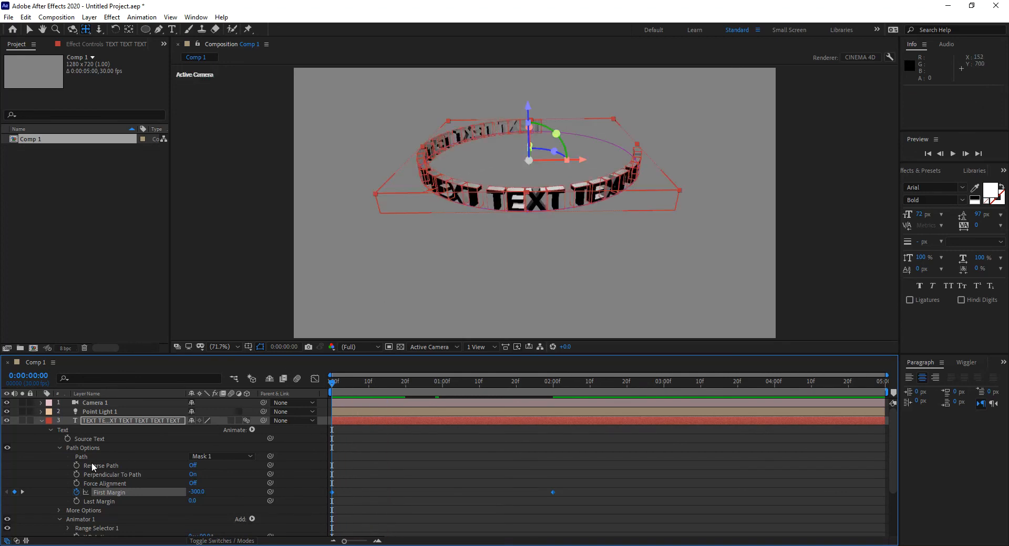
# Replace all of the ring's text with "THIS IS ACTUALLY A LINE OF LIVE TEXT"
pyautogui.click(172, 29)
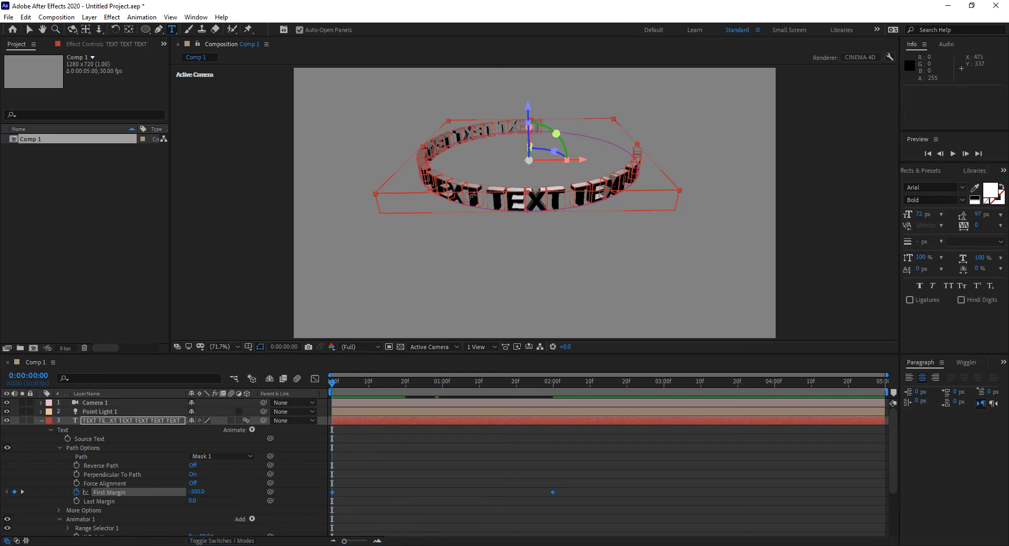
pyautogui.doubleClick(524, 195)
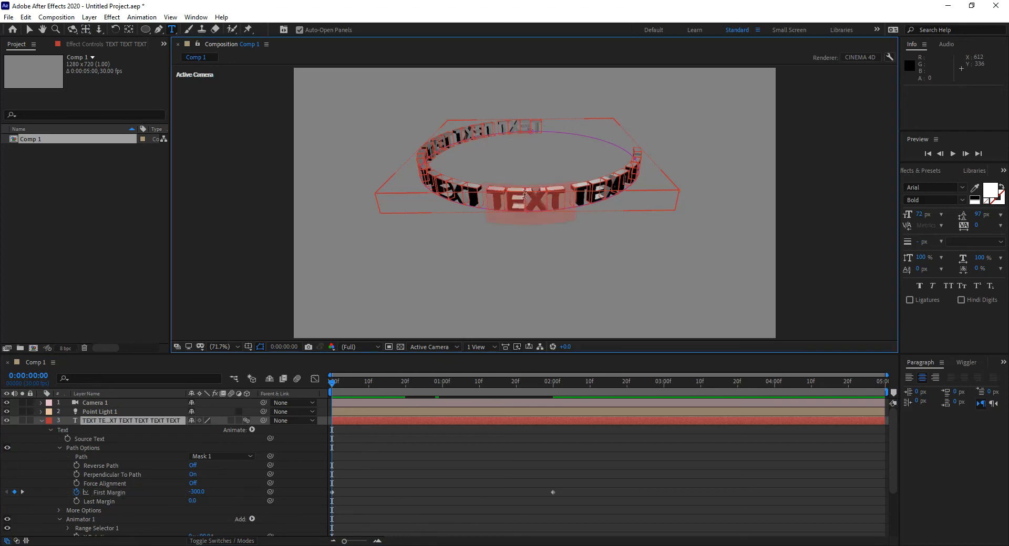
pyautogui.hotkey('ctrl', 'a')
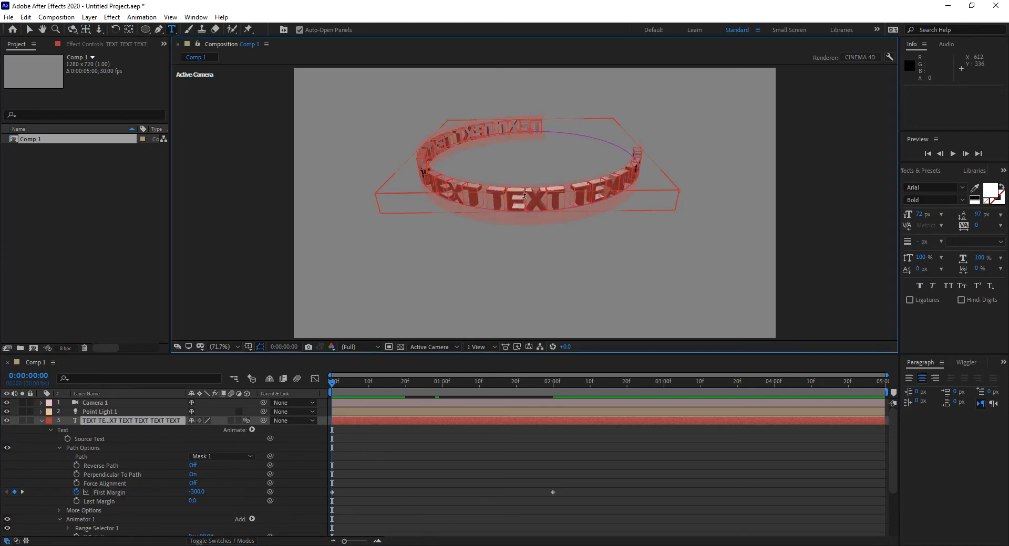
pyautogui.write('TH')
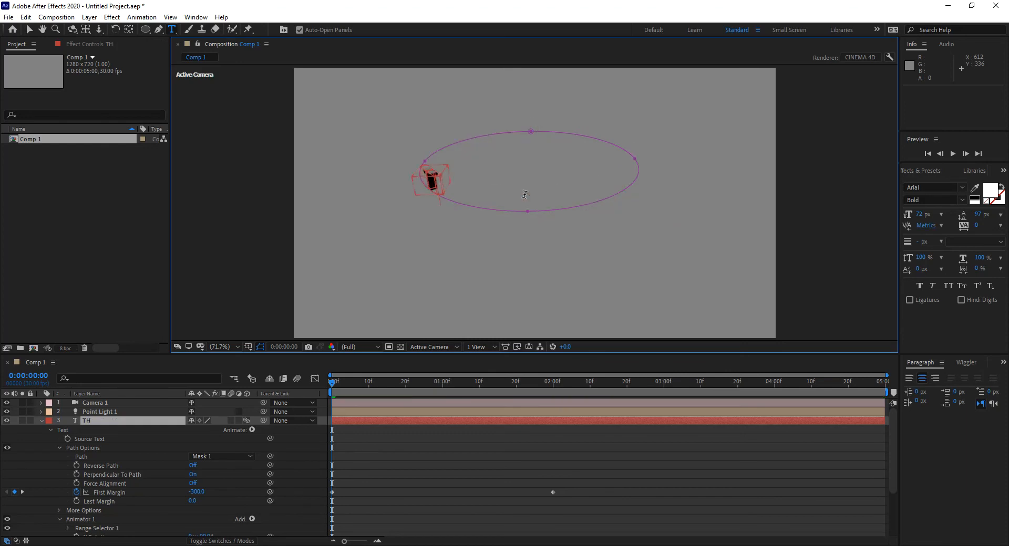
pyautogui.write('IS IS AC')
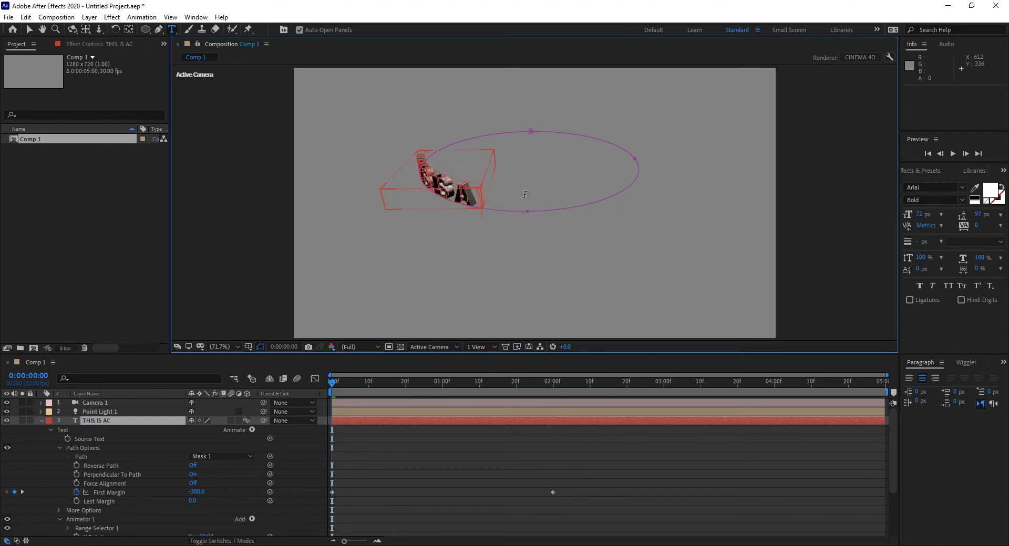
pyautogui.write('TUALLY A LINE OF')
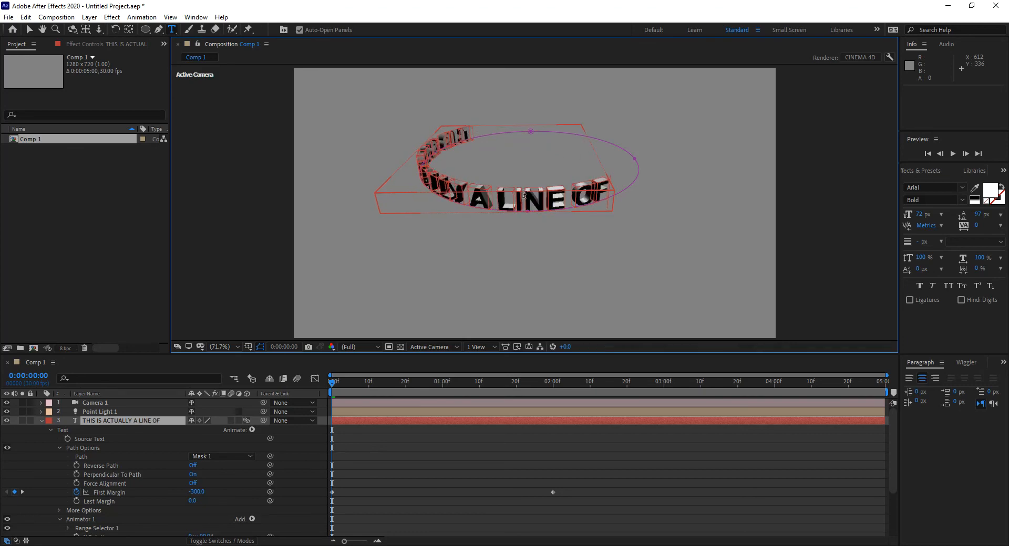
pyautogui.write(' LIVE')
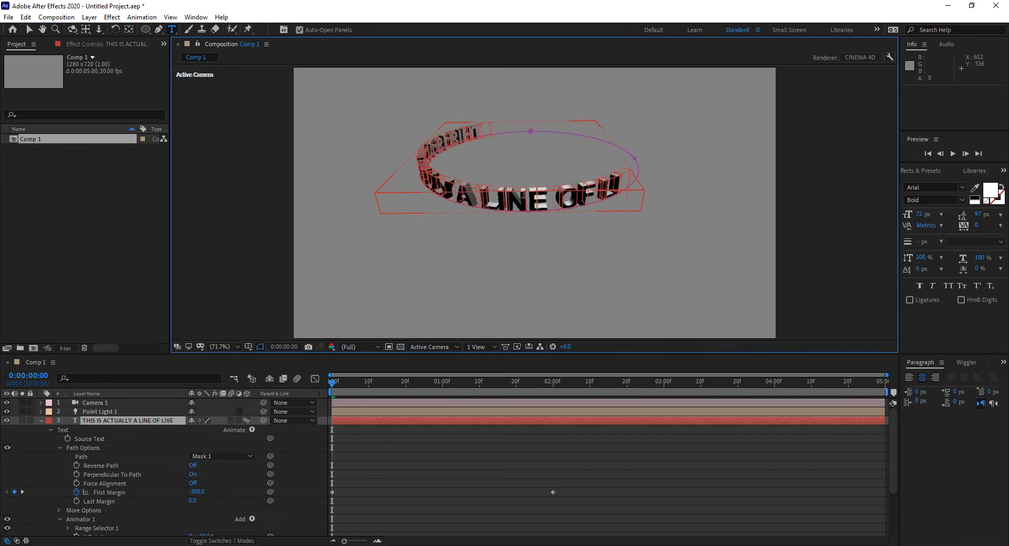
pyautogui.write(' TEXT')
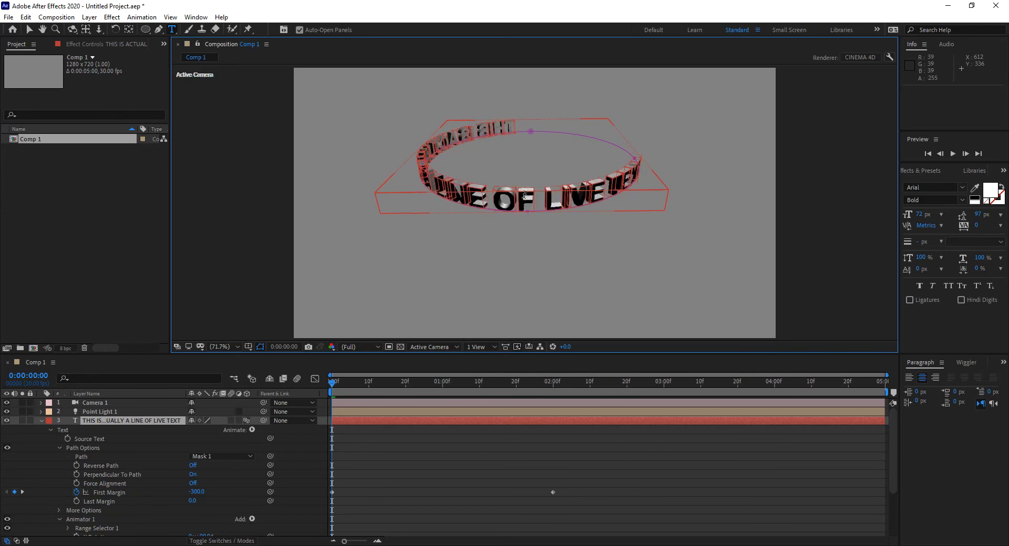
pyautogui.click(30, 29)
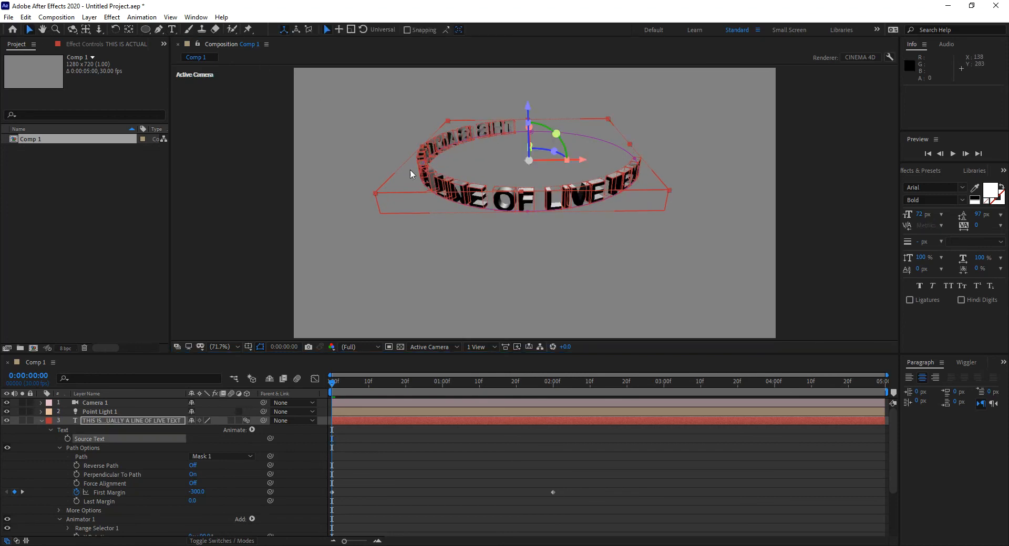
# Deselect the text layer and preview the new text's movement around the ring from near the start
pyautogui.click(512, 466)
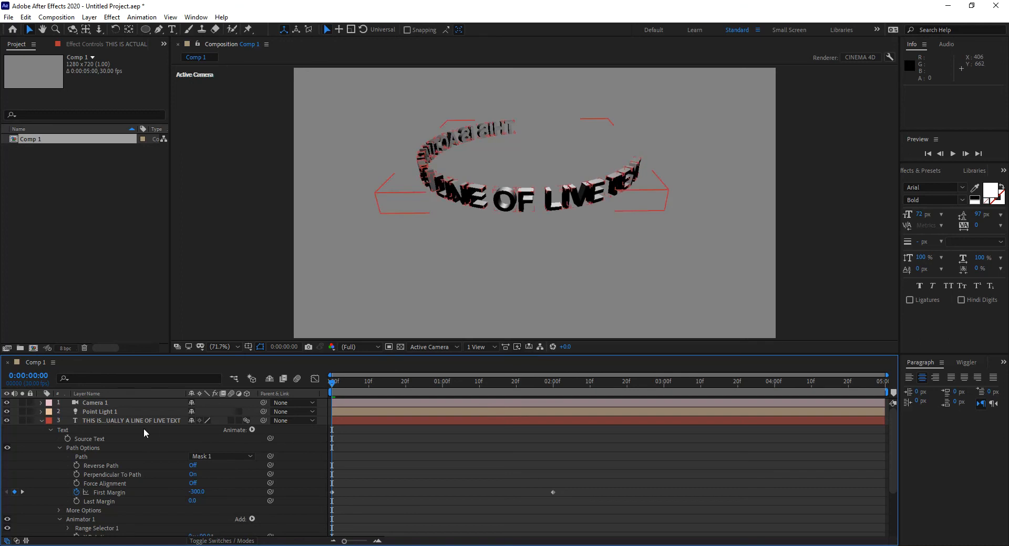
pyautogui.moveTo(474, 394); pyautogui.dragTo(339, 397)
pyautogui.press('space')
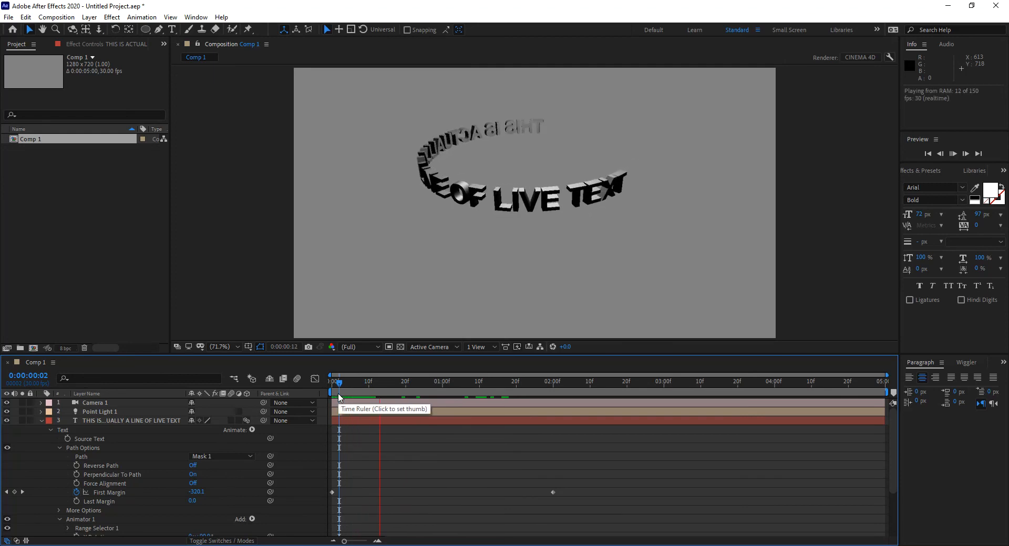